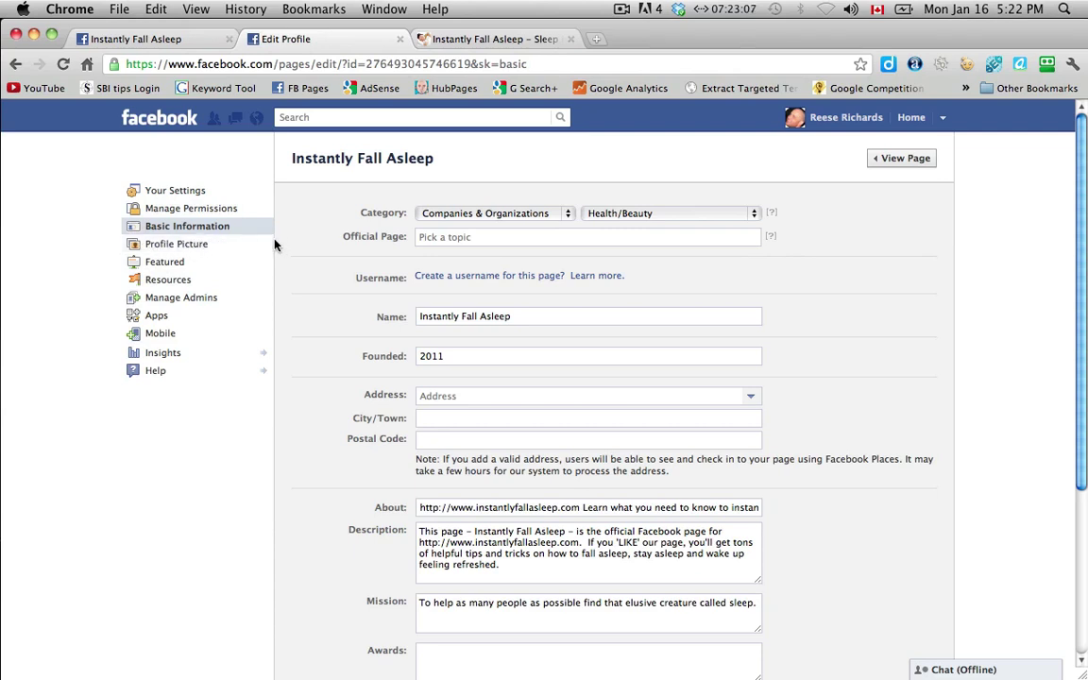
left_click(176, 264)
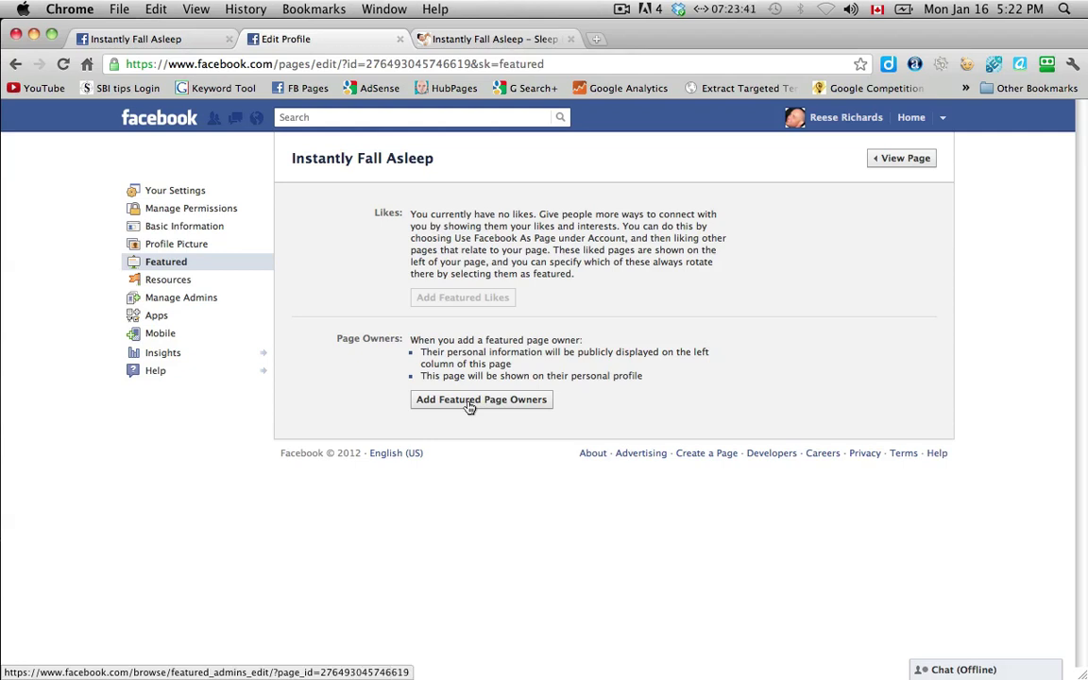
left_click(508, 405)
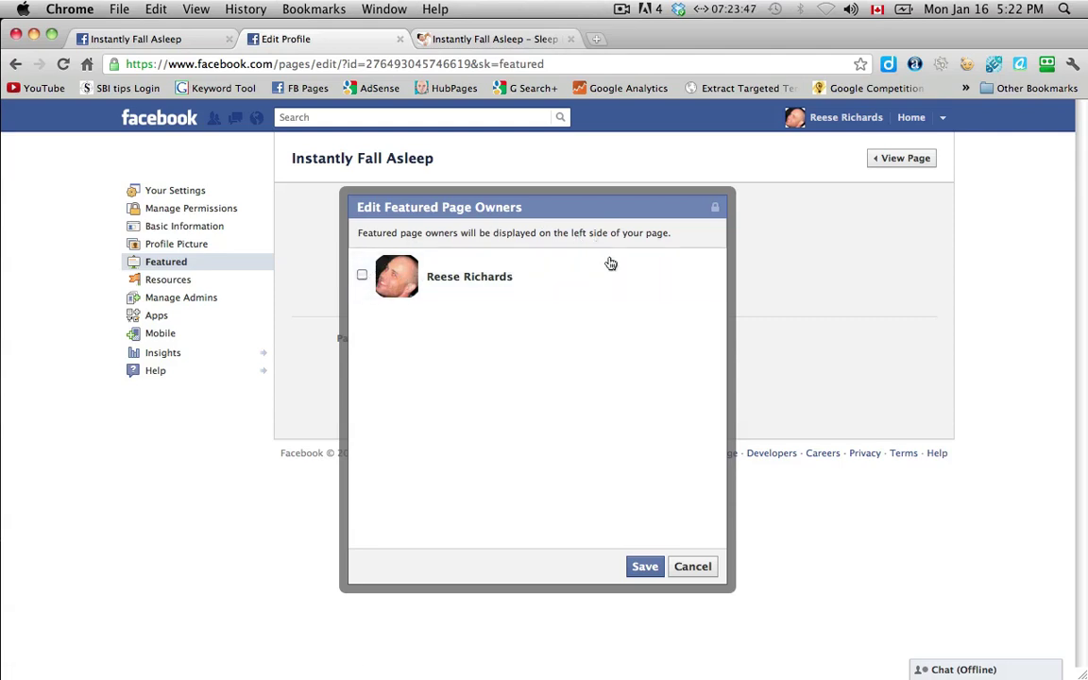
left_click(693, 568)
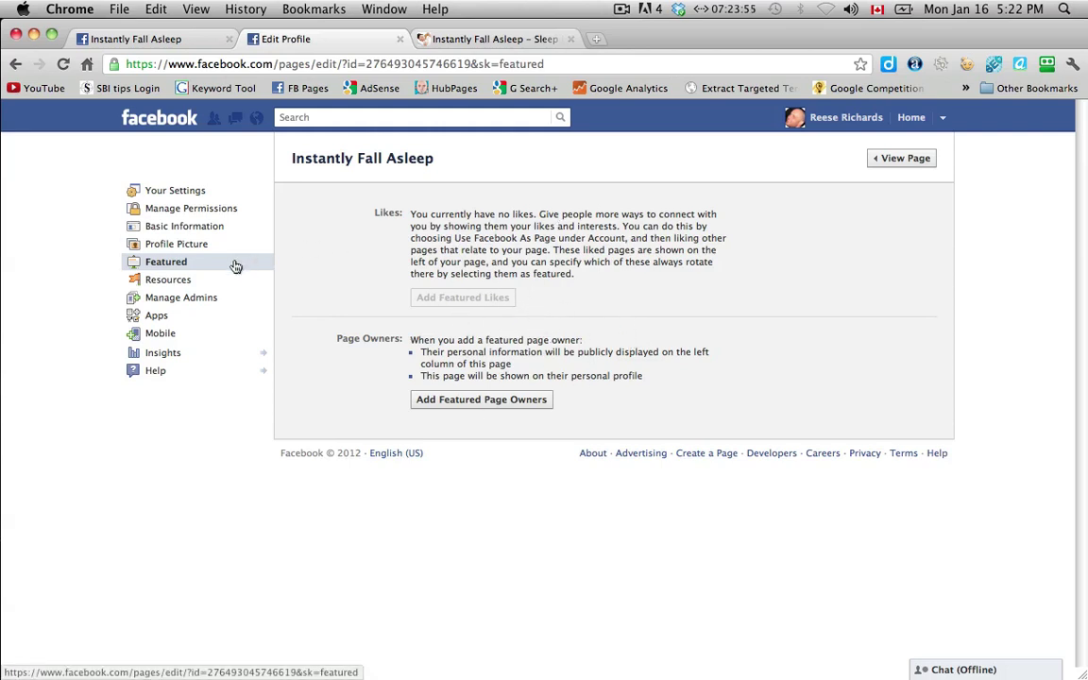
Show the page's Resources section and bring up the link menu for the best-practices guide.
left_click(168, 281)
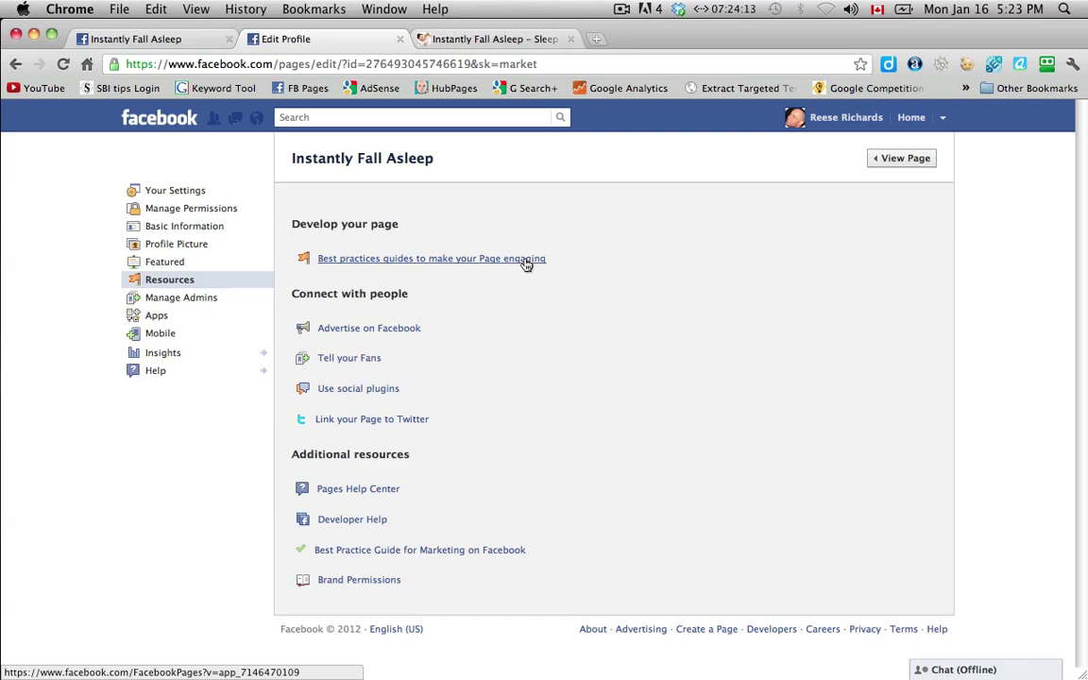
right_click(526, 263)
Open the best-practices guide in a new tab, scroll through the Facebook Pages feed, then close it.
left_click(539, 271)
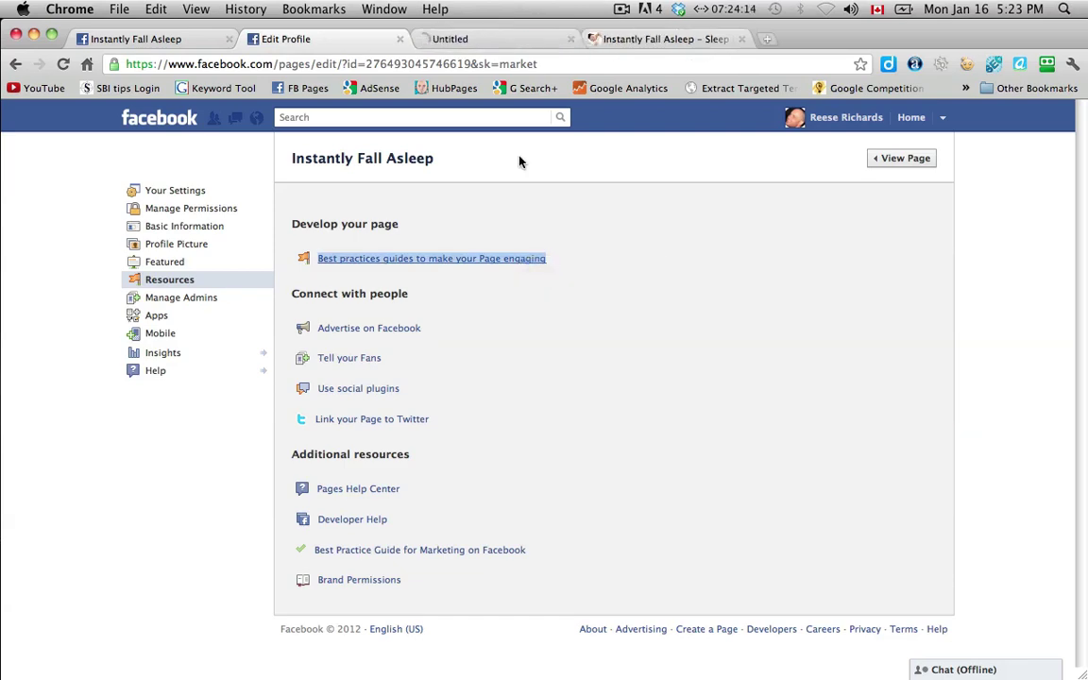
left_click(488, 42)
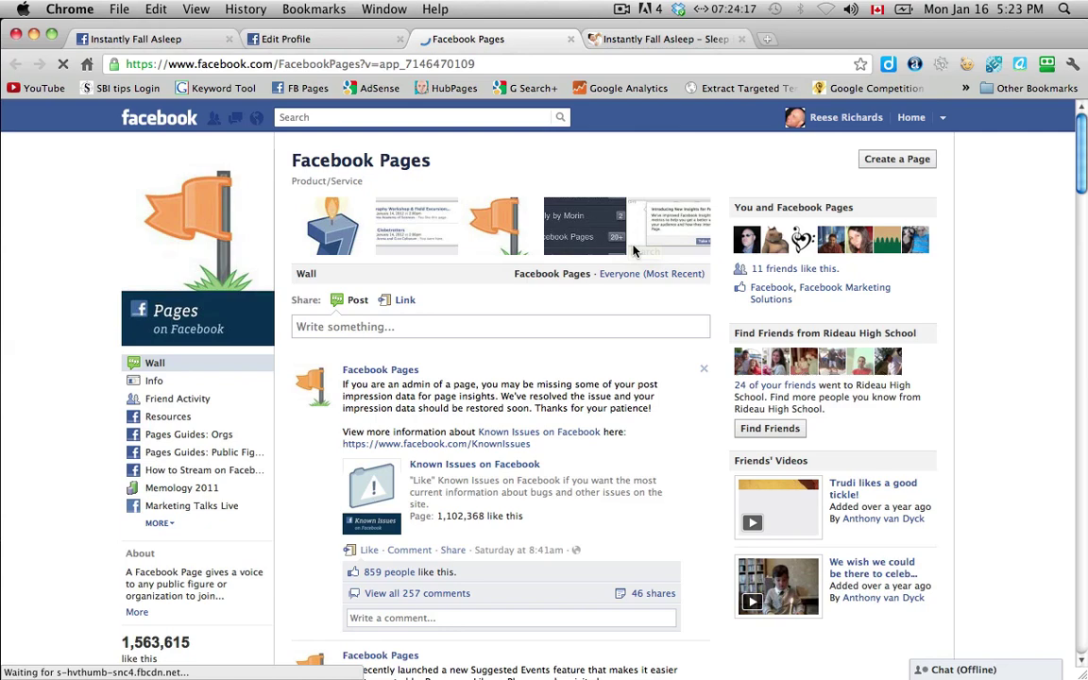
scroll(668, 408, "down", 5)
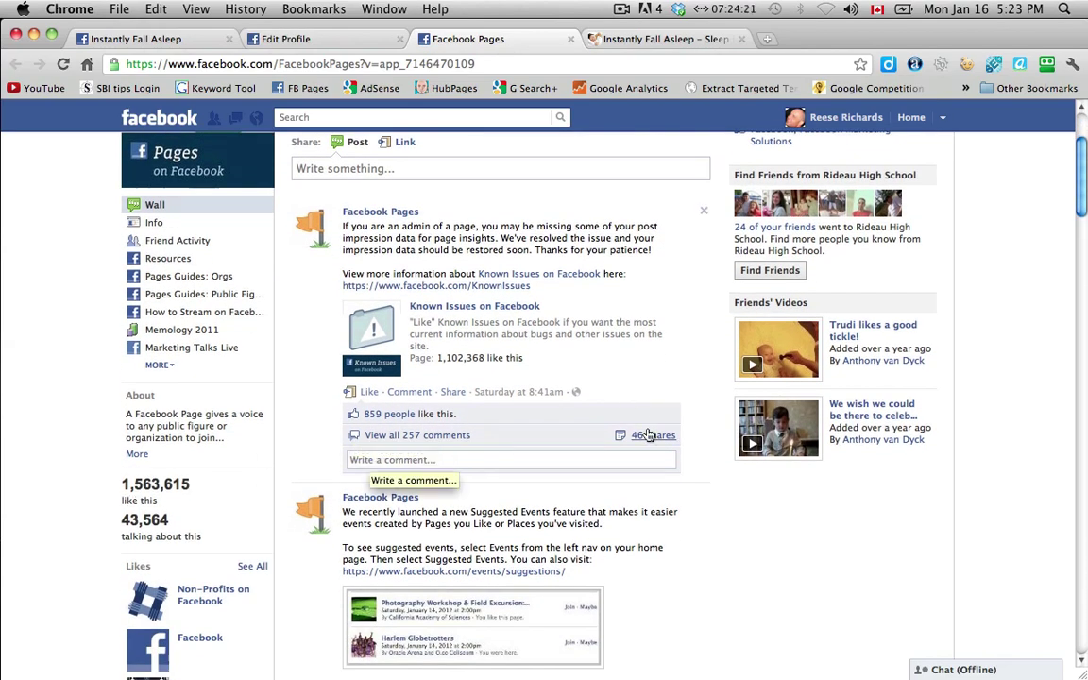
scroll(687, 409, "down", 4)
scroll(685, 410, "up", 4)
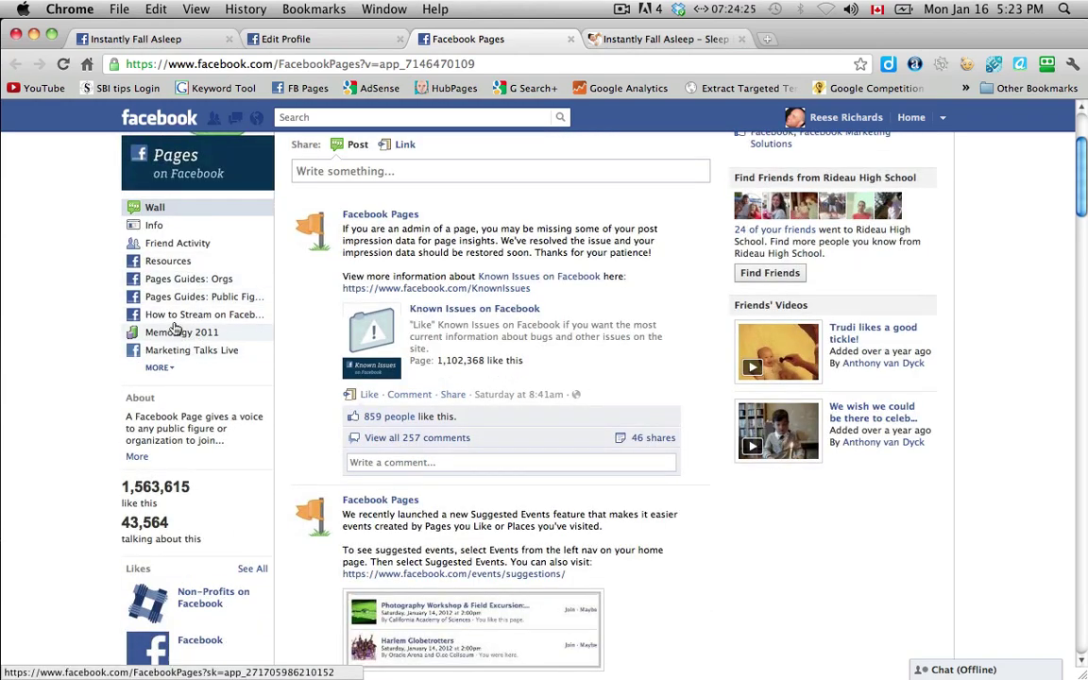
scroll(708, 329, "down", 6)
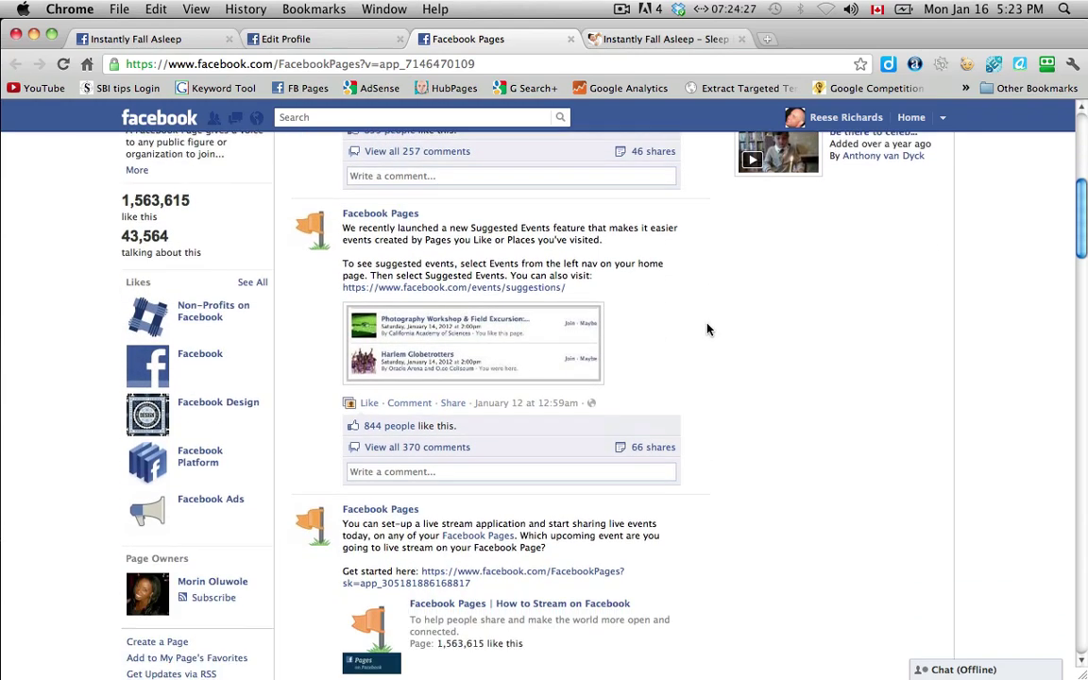
scroll(708, 329, "down", 5)
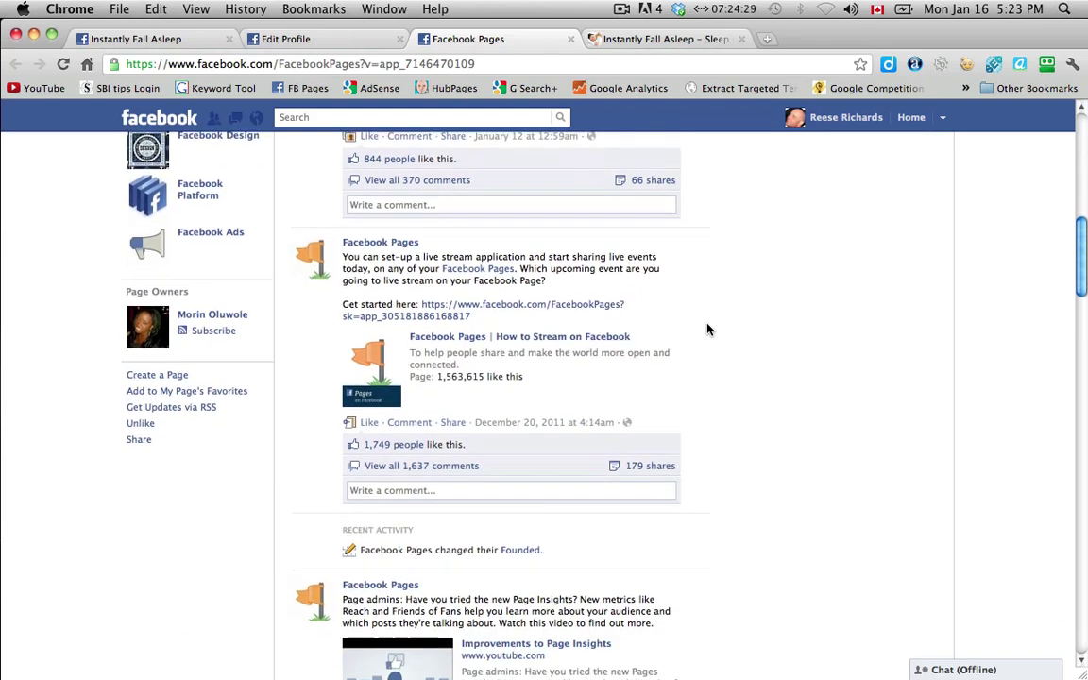
scroll(709, 329, "up", 10)
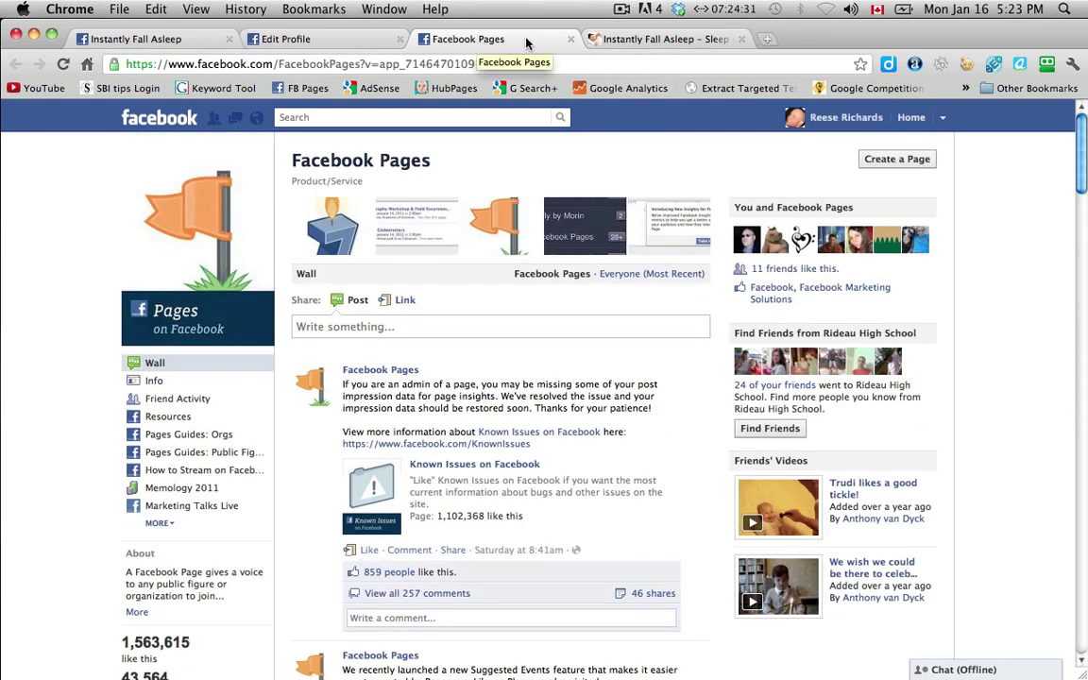
left_click(571, 39)
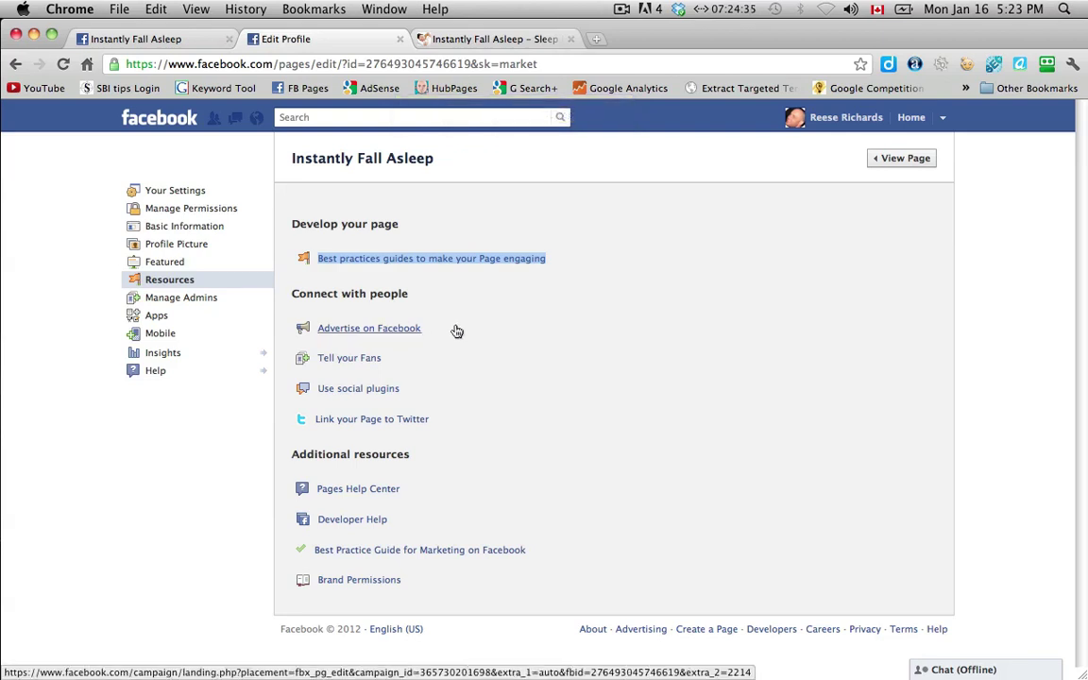
left_click(368, 365)
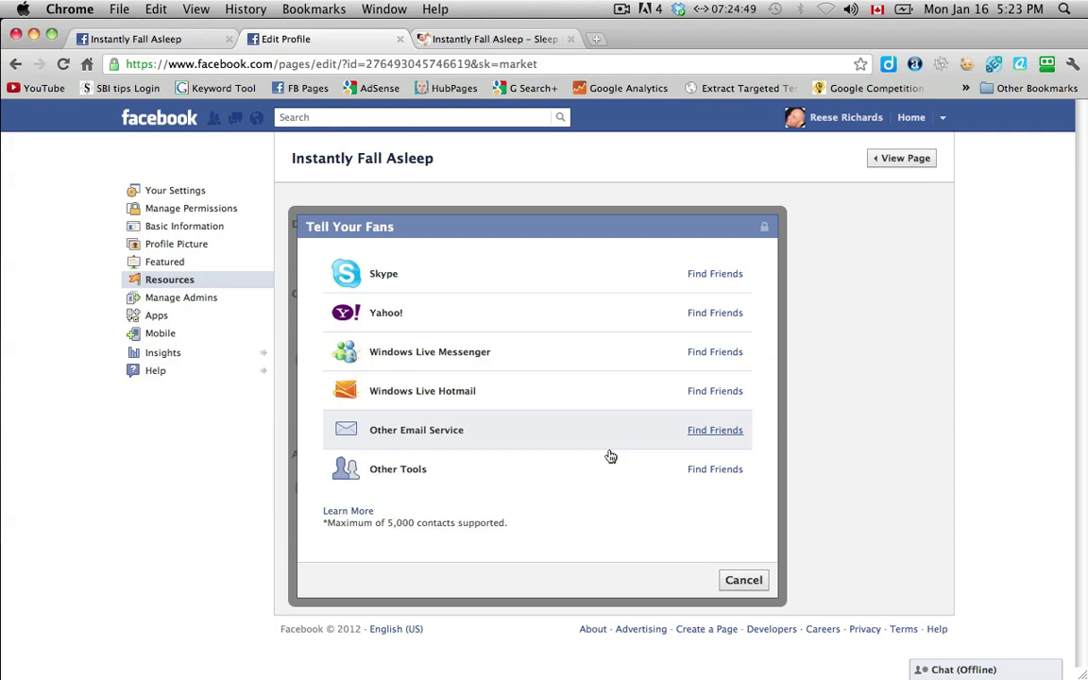
left_click(722, 279)
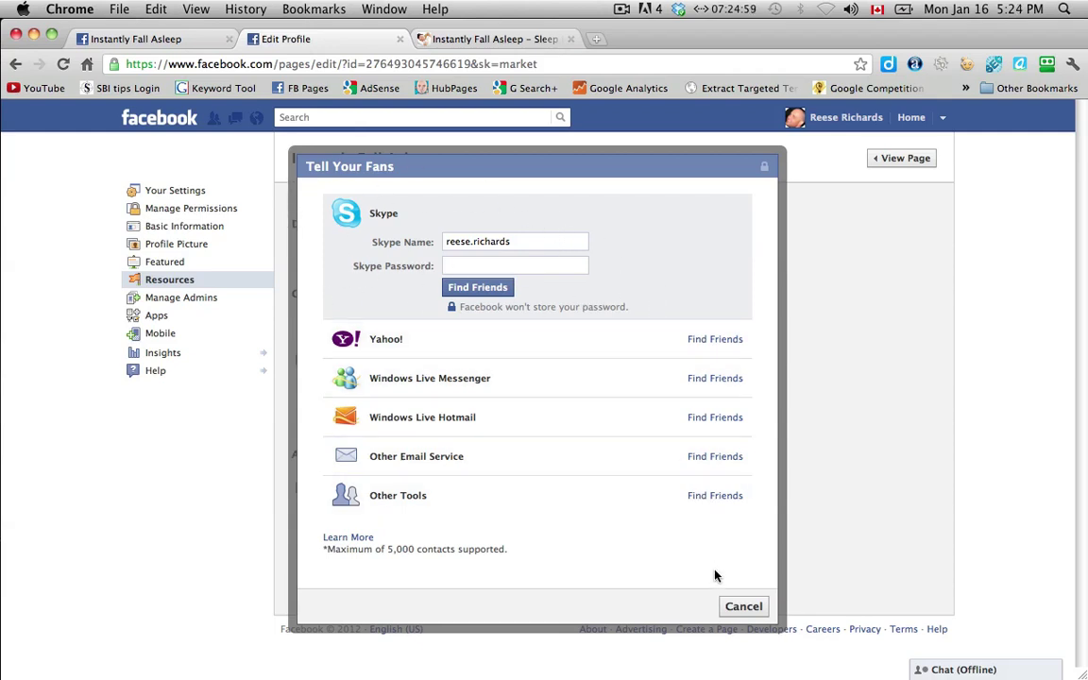
left_click(751, 610)
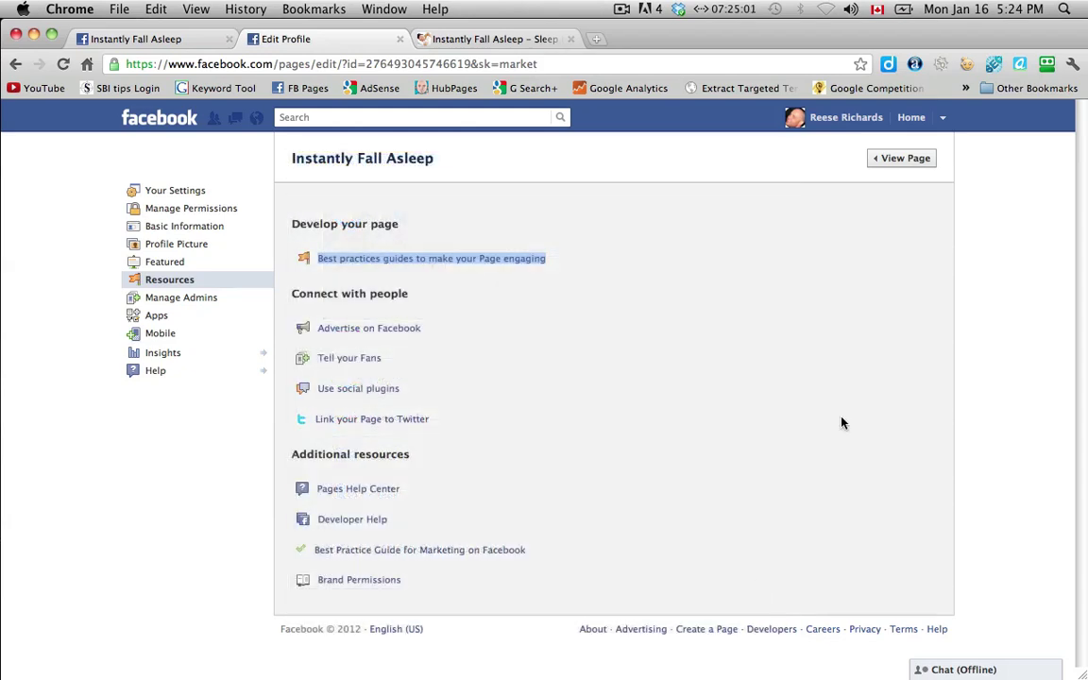
left_click(367, 395)
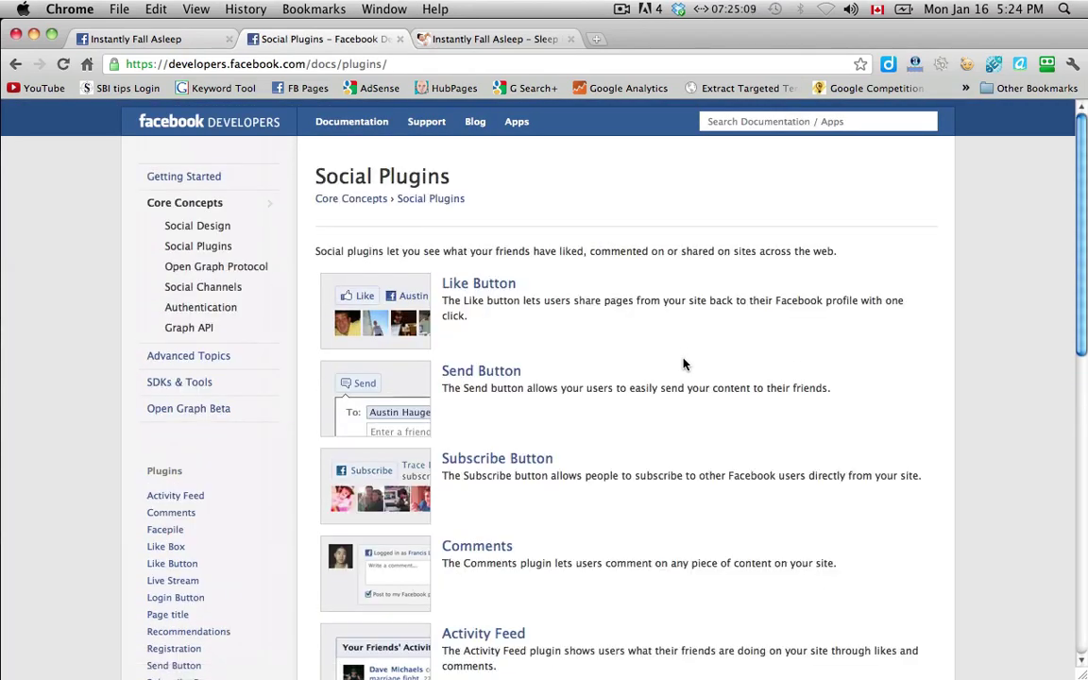
scroll(685, 363, "down", 3)
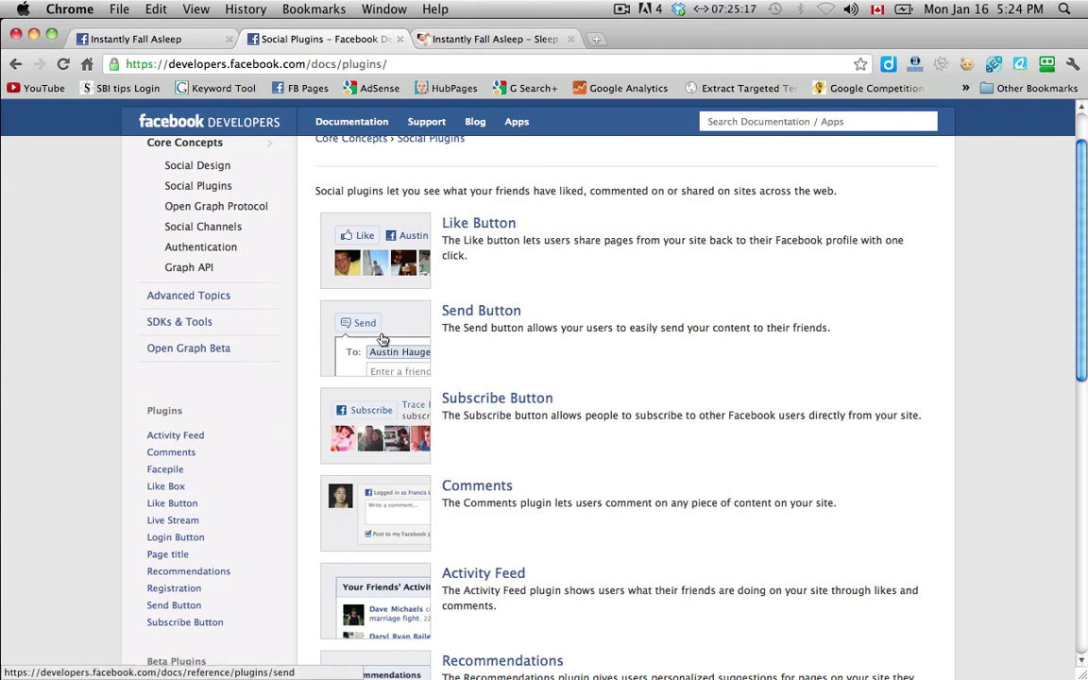
scroll(510, 378, "down", 3)
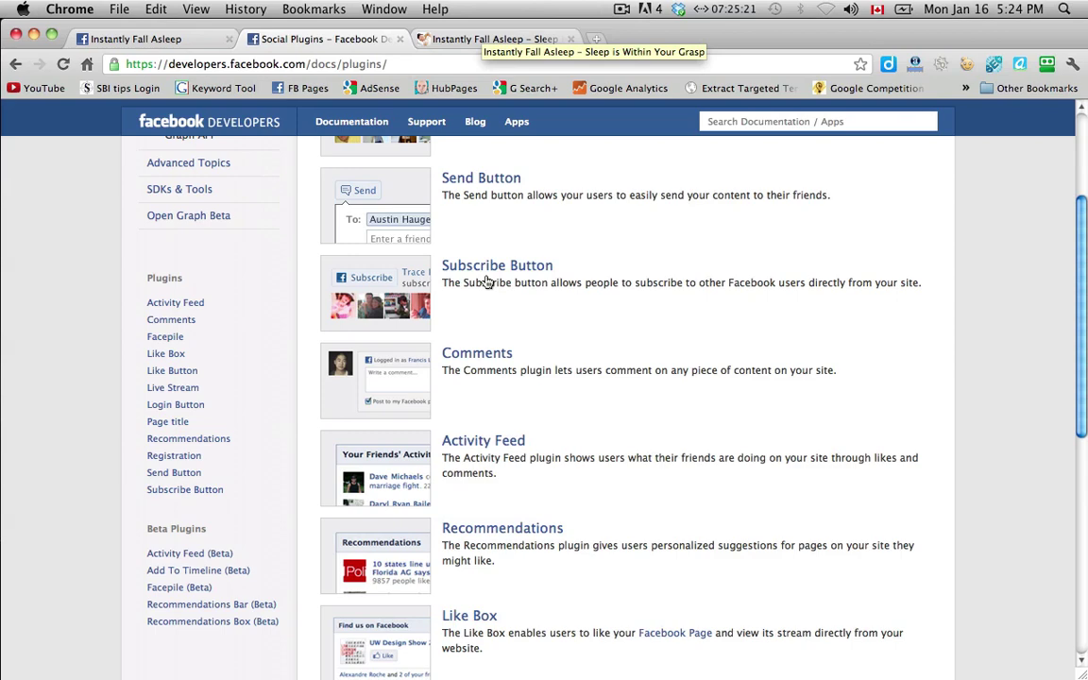
scroll(622, 370, "down", 10)
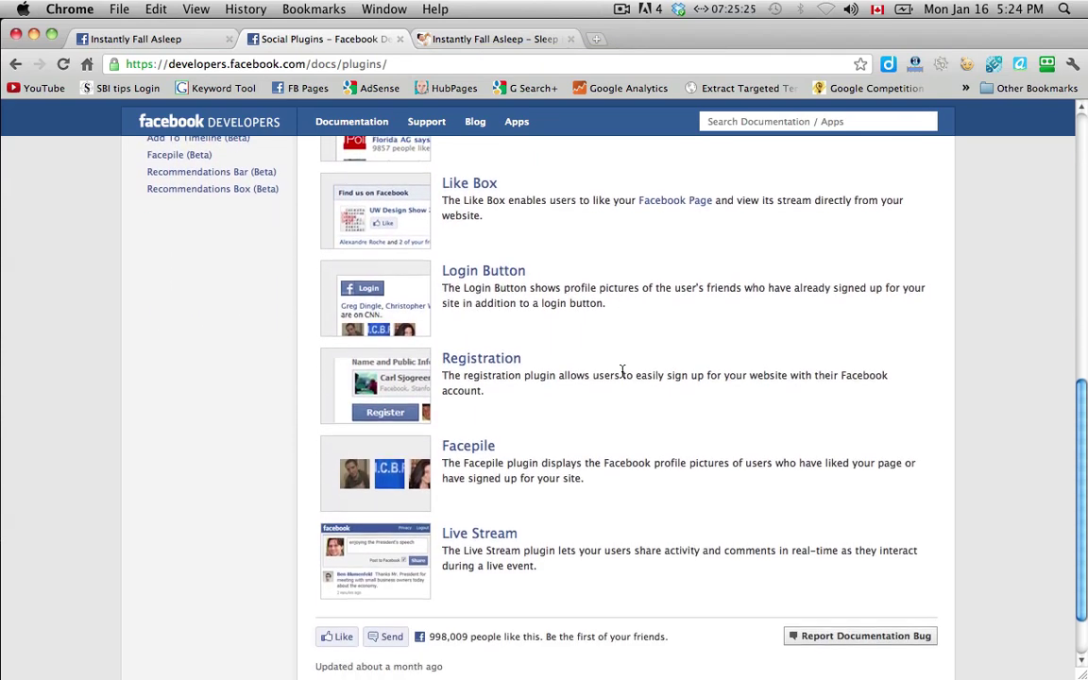
scroll(622, 371, "up", 12)
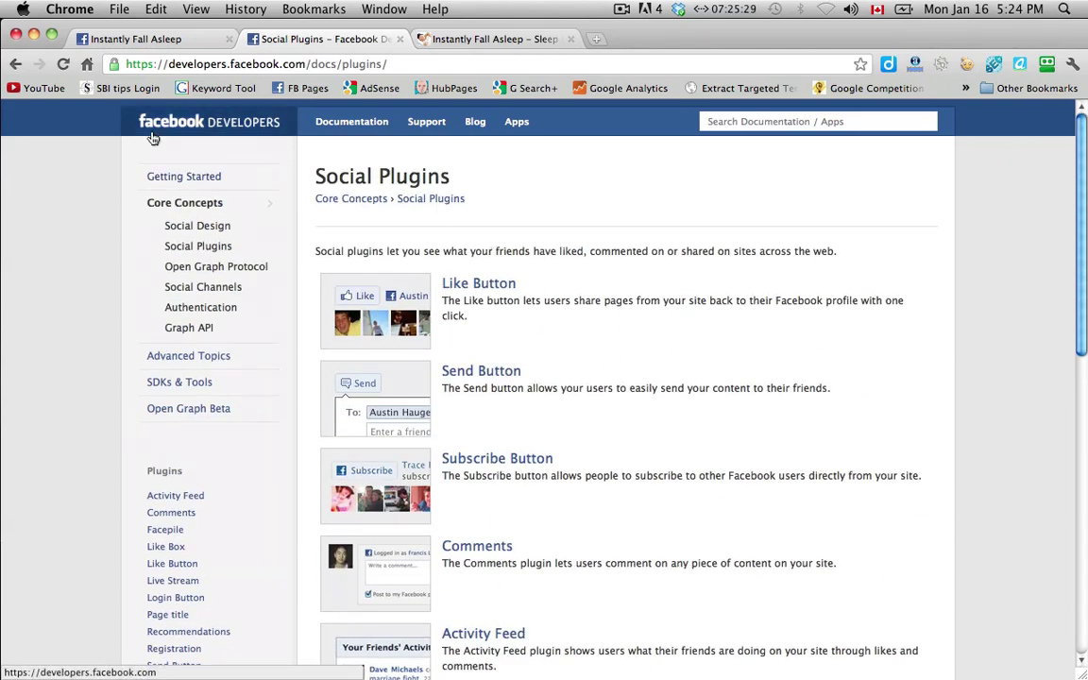
left_click(15, 67)
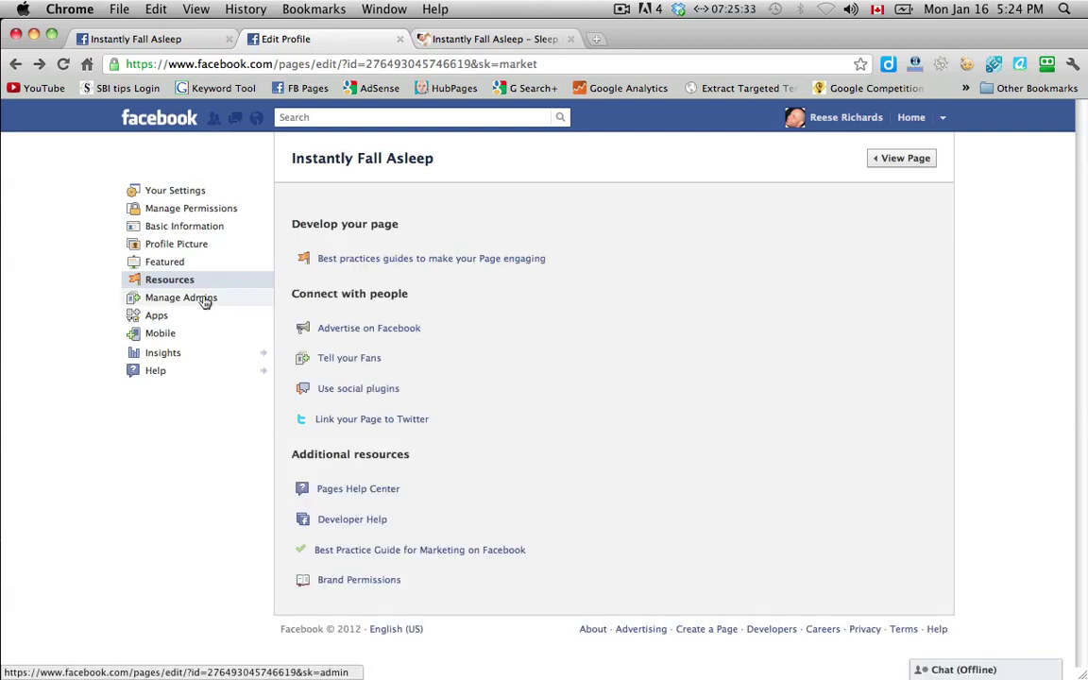
Go to Manage Admins for Instantly Fall Asleep and focus the empty name-or-email field.
left_click(205, 300)
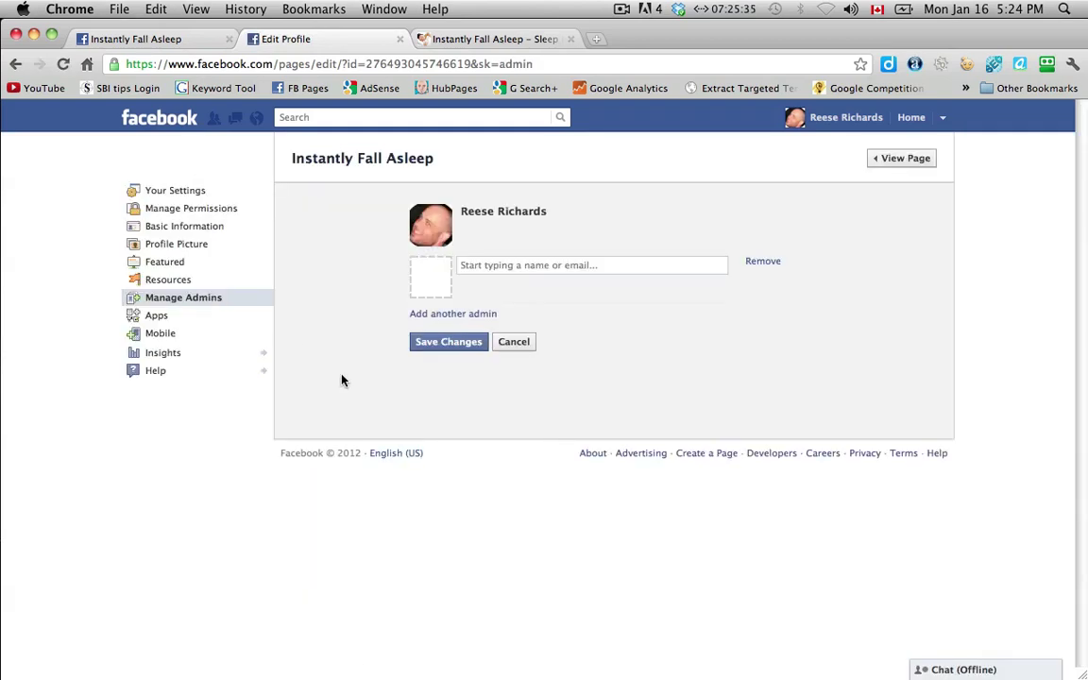
left_click(534, 267)
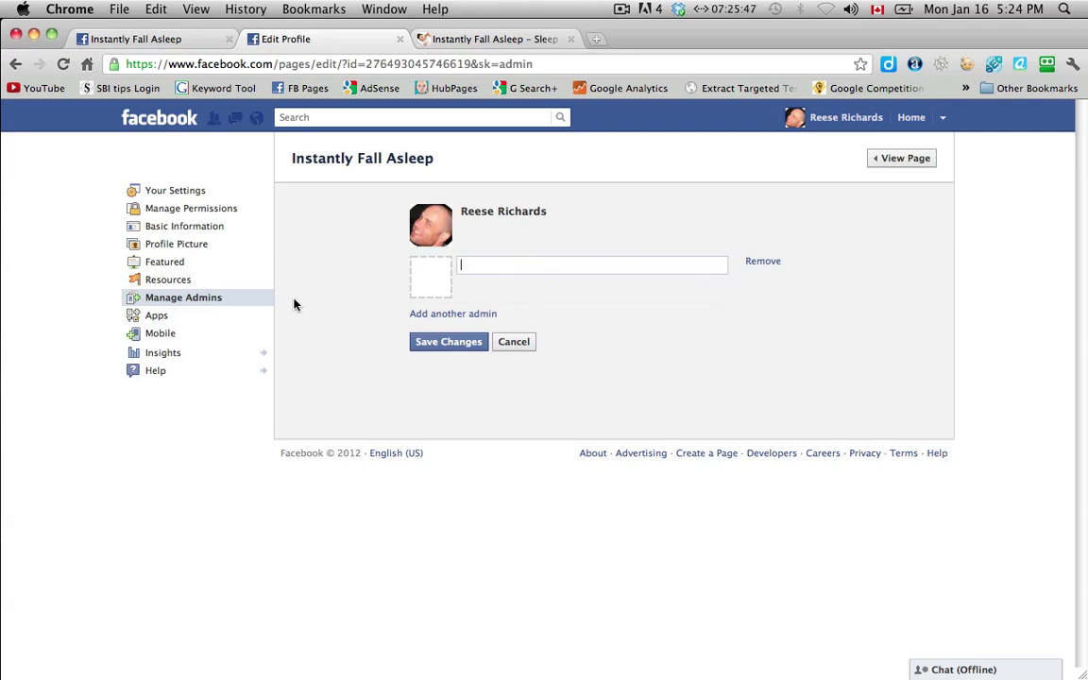
Show the Apps section listing Photos, Links, Events, Notes and Video.
left_click(163, 321)
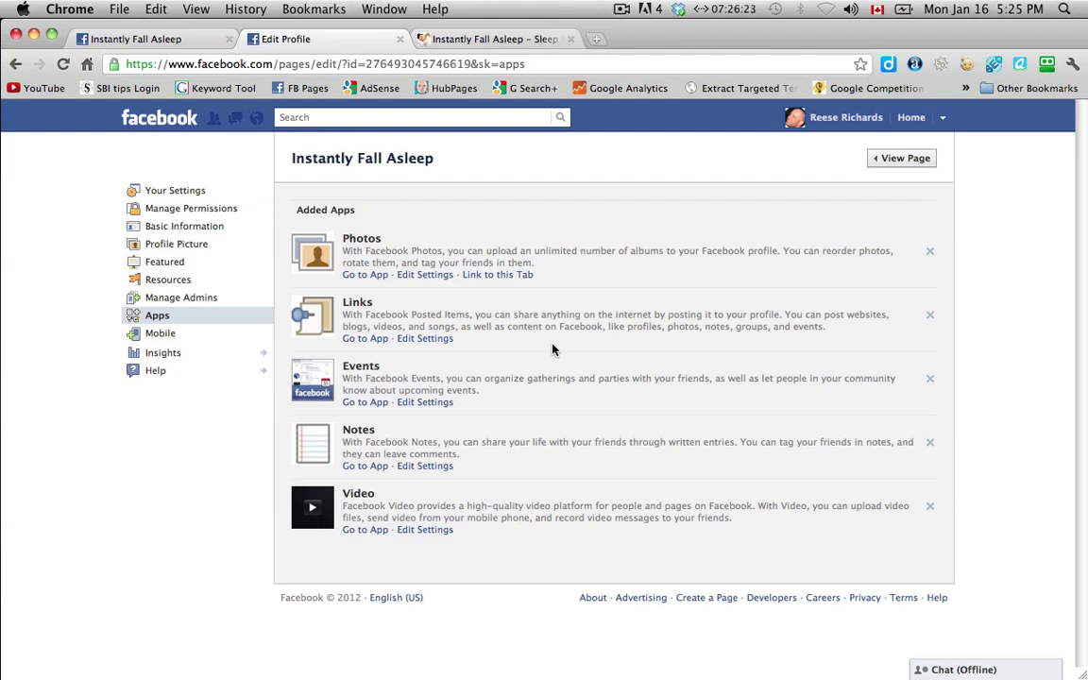
Show the page's Mobile settings and bring up the link menu for the facebook.com/username address.
left_click(162, 334)
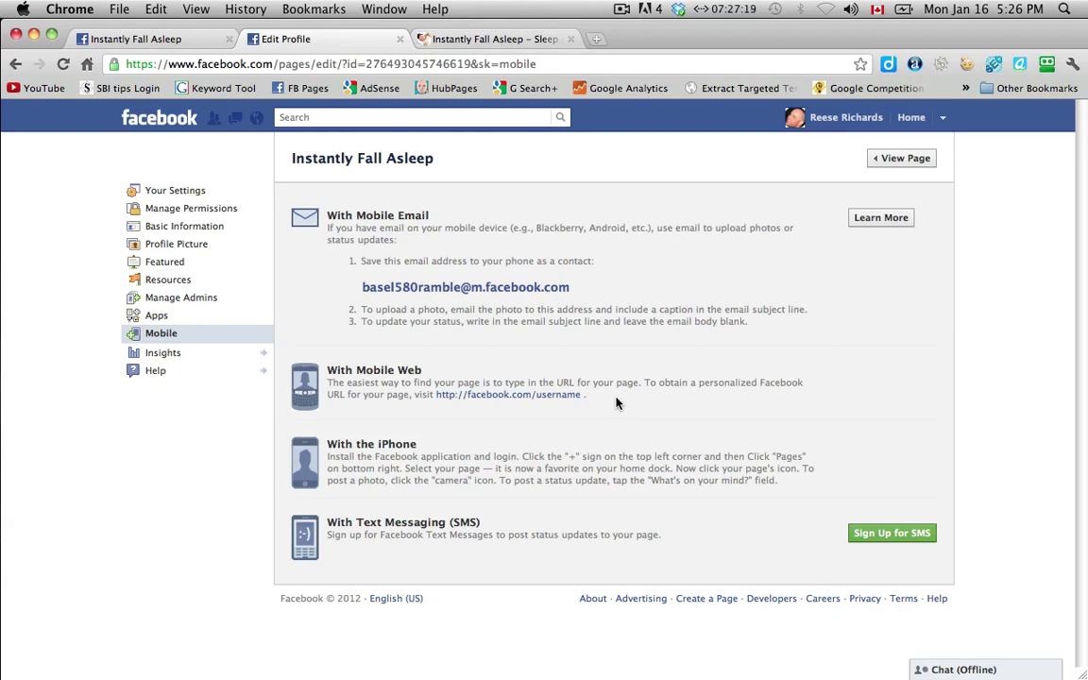
right_click(555, 395)
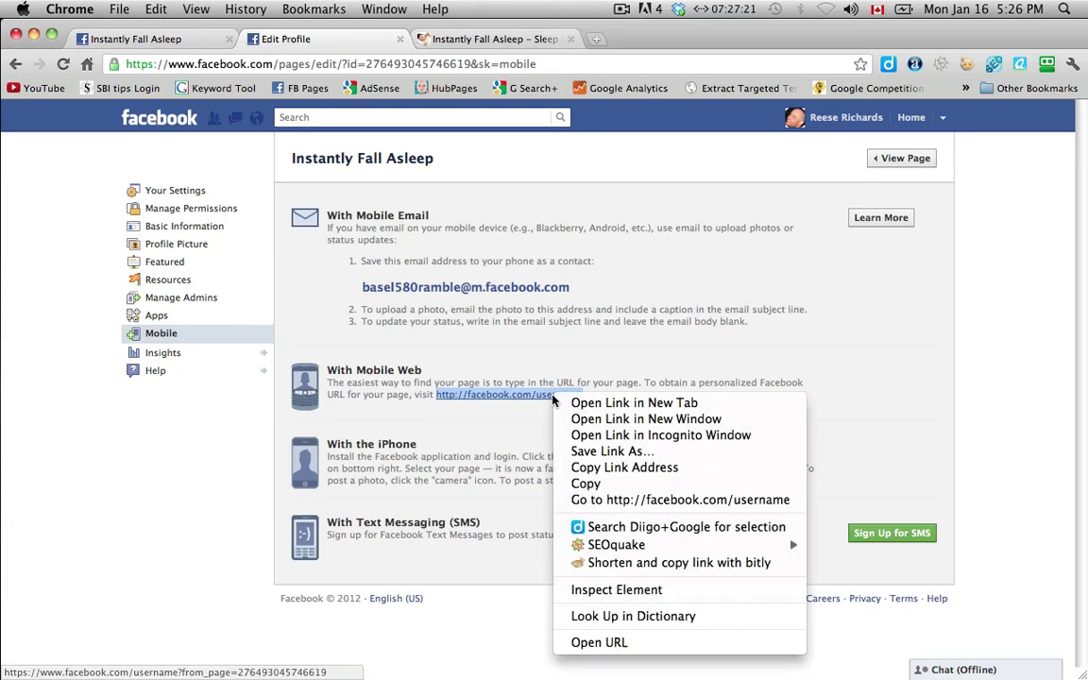
Open the Username setup page in a new tab and enter instantlyfallasleep as the page's username.
left_click(577, 412)
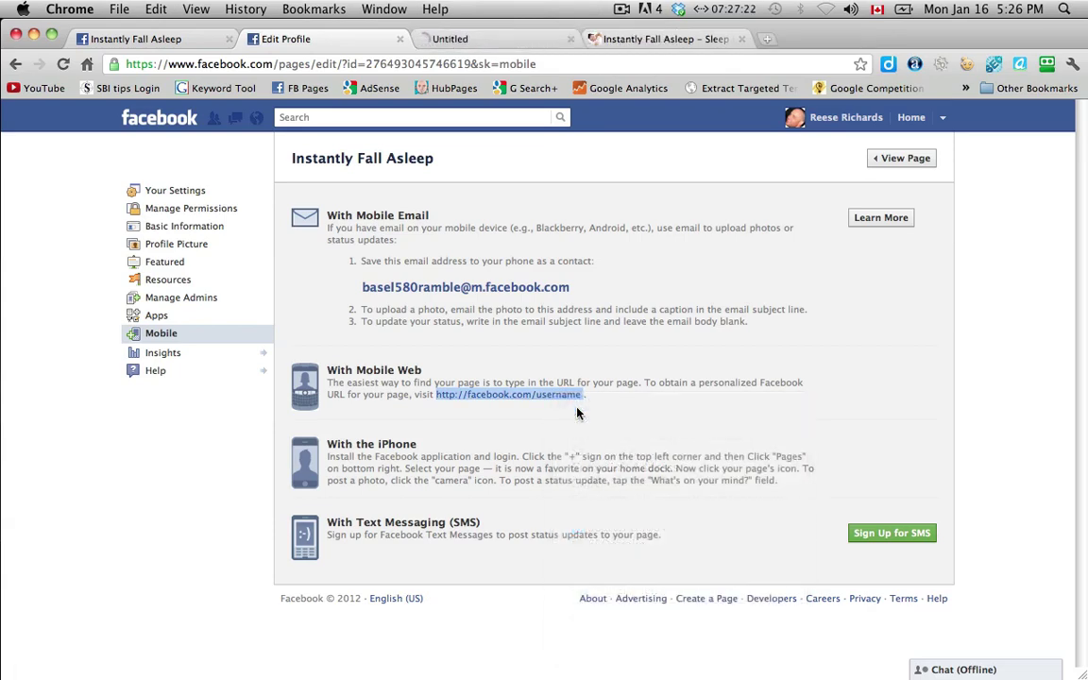
left_click(529, 41)
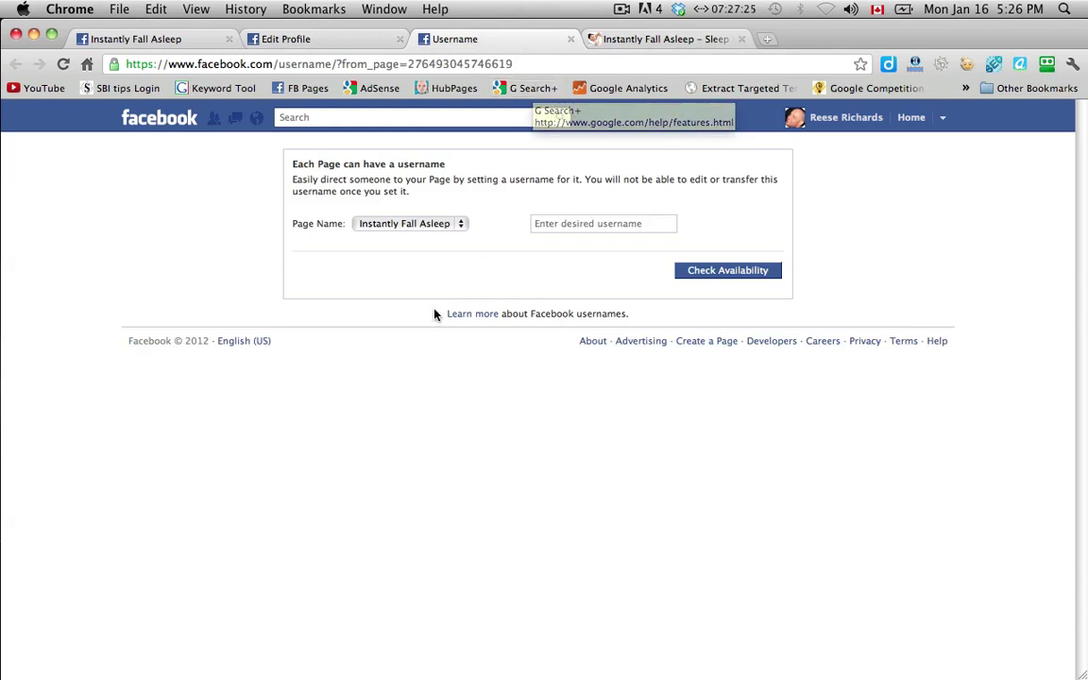
left_click(565, 225)
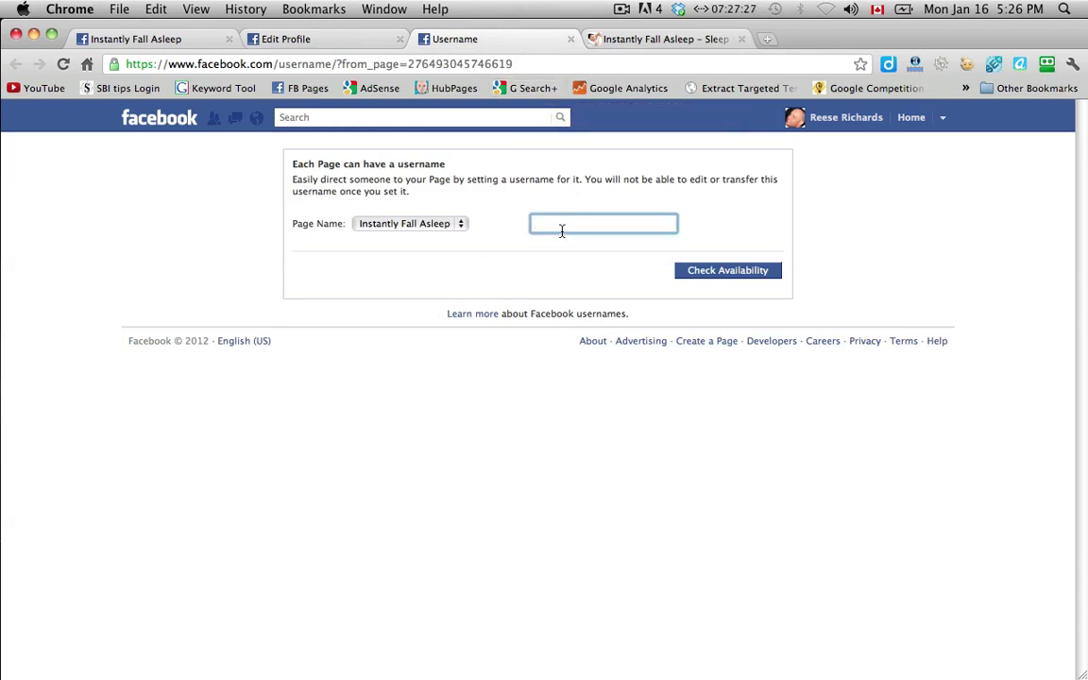
type("instantlyfallasleep")
left_click(715, 273)
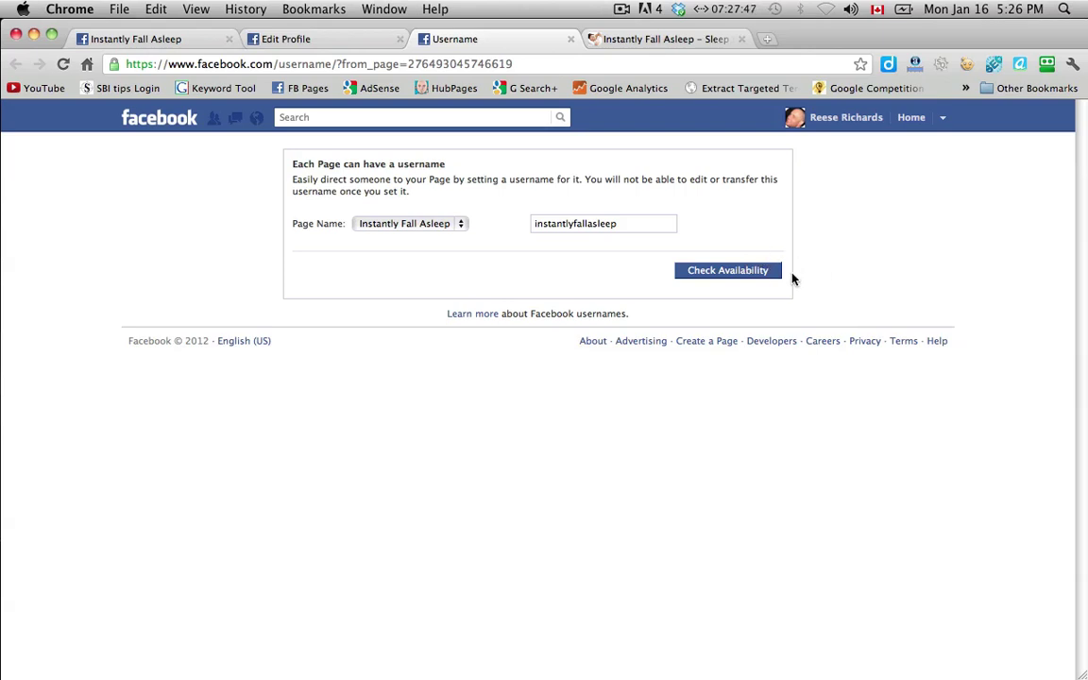
Check availability of instantlyfallasleep to get the Username Available confirmation.
left_click(759, 271)
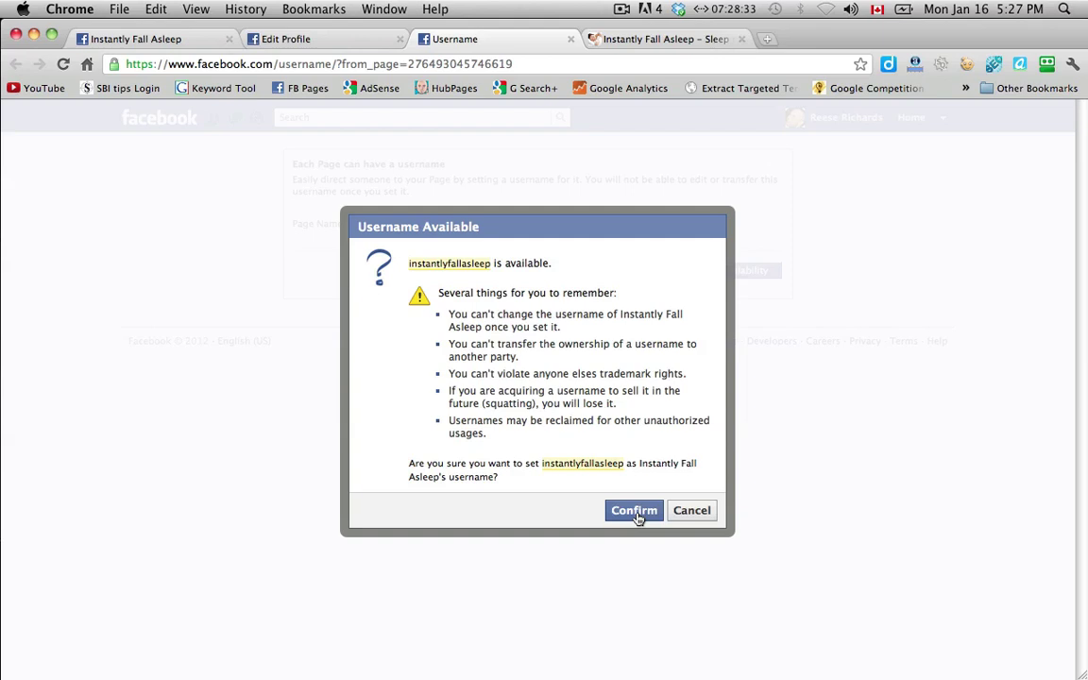
Confirm instantlyfallasleep as the page username and dismiss the success message.
left_click(635, 513)
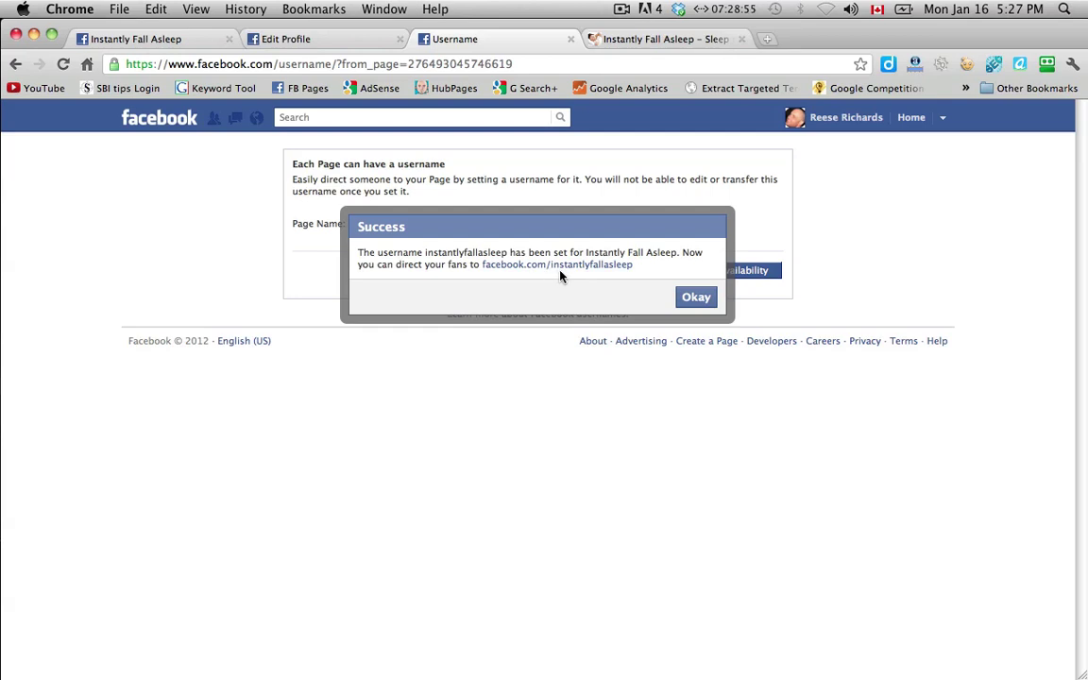
left_click(695, 299)
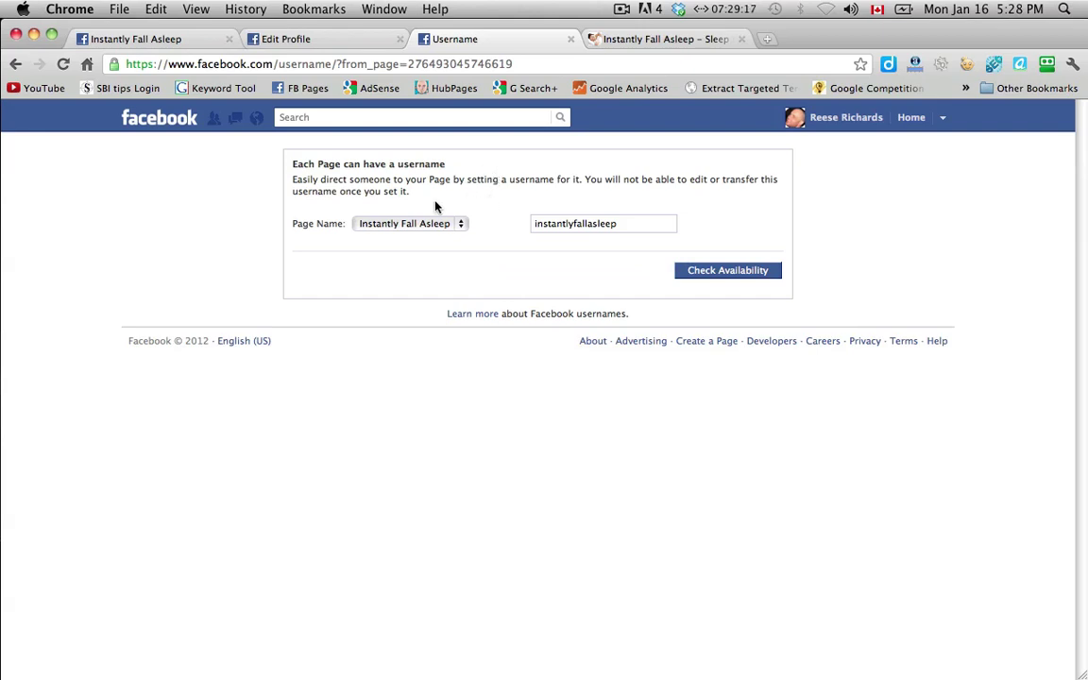
left_click(357, 43)
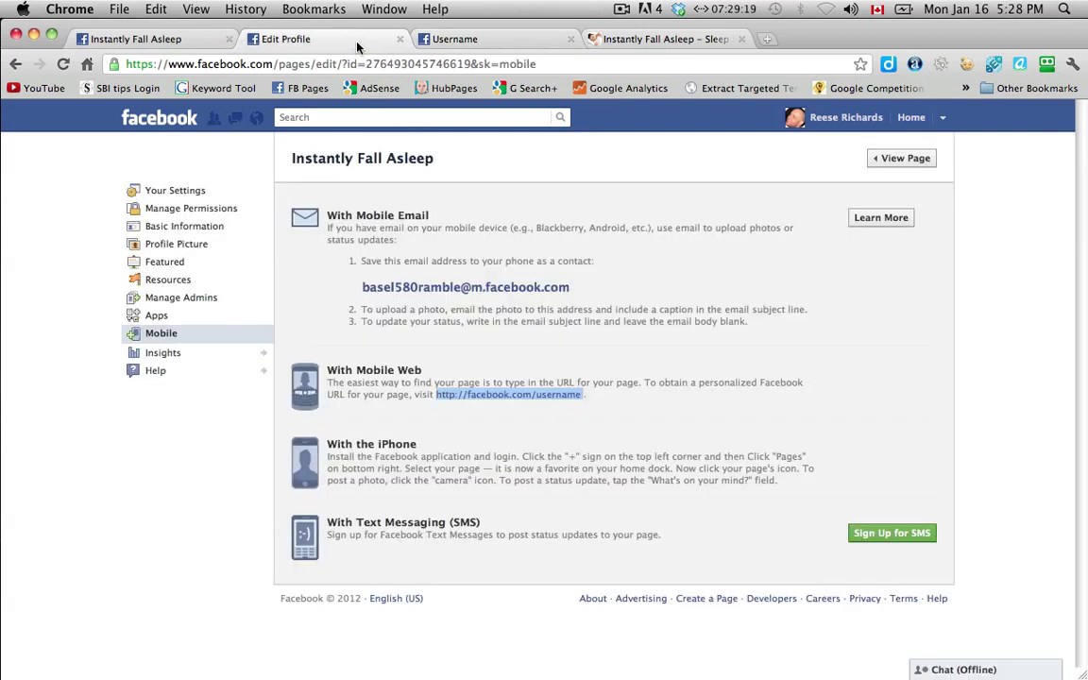
left_click_drag(280, 66, 521, 66)
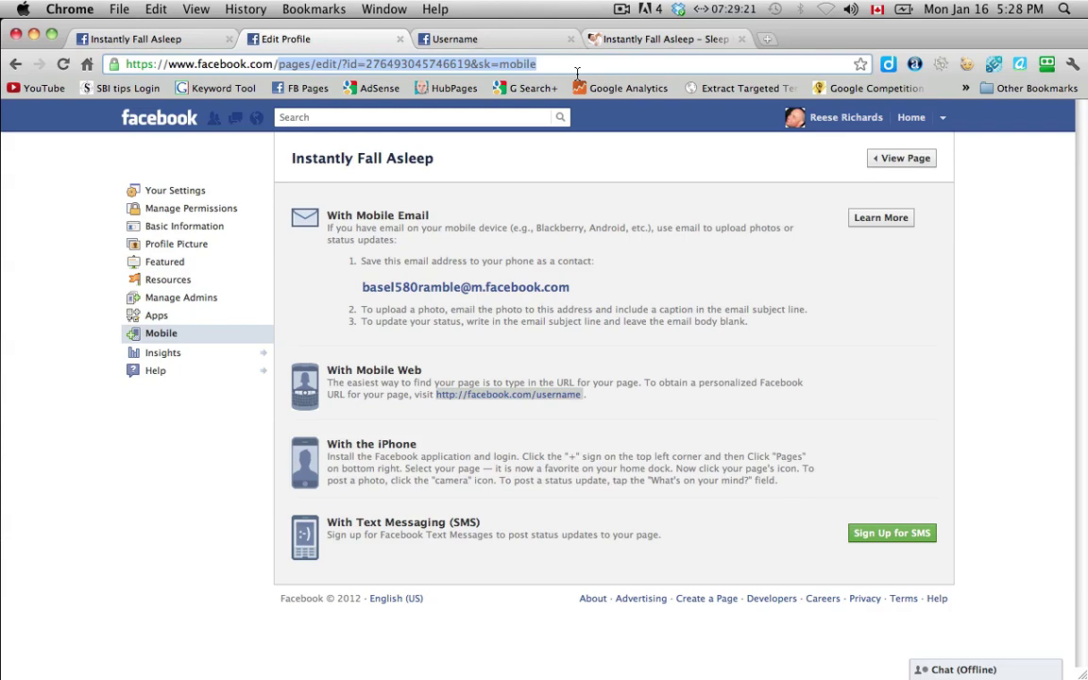
type("inst")
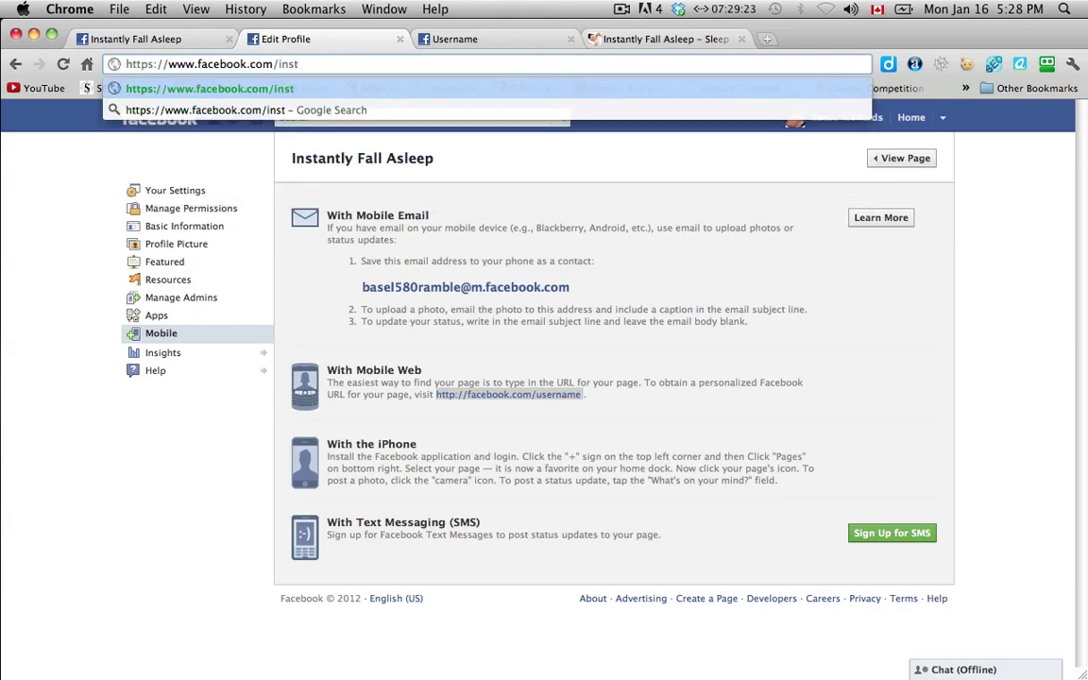
type("antlyfallasleep")
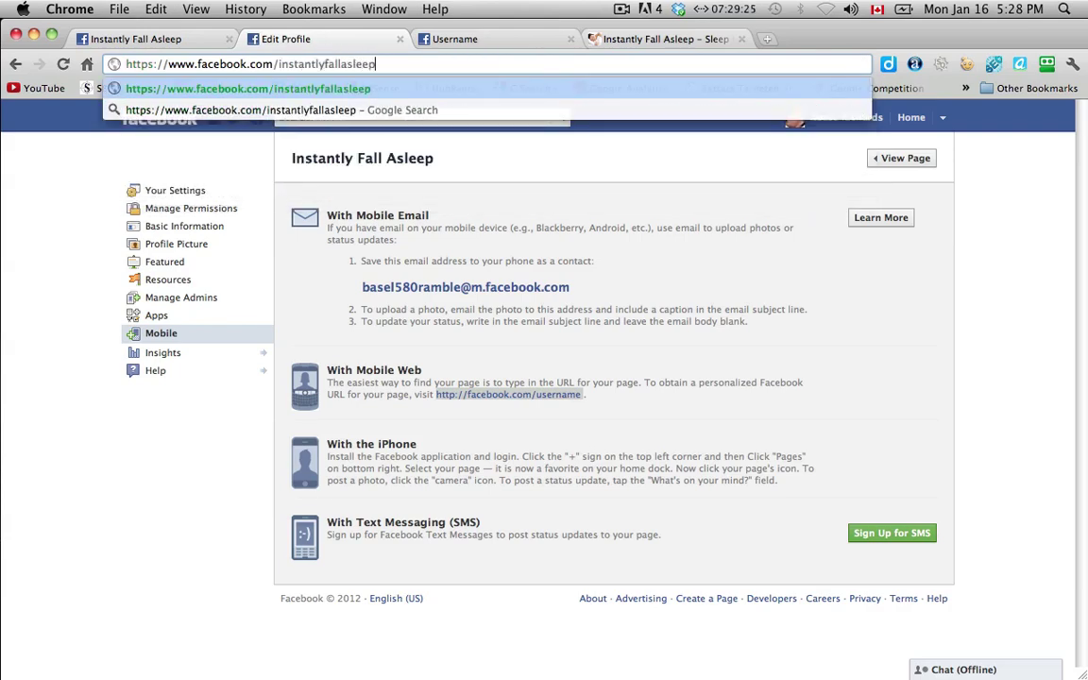
key("Return")
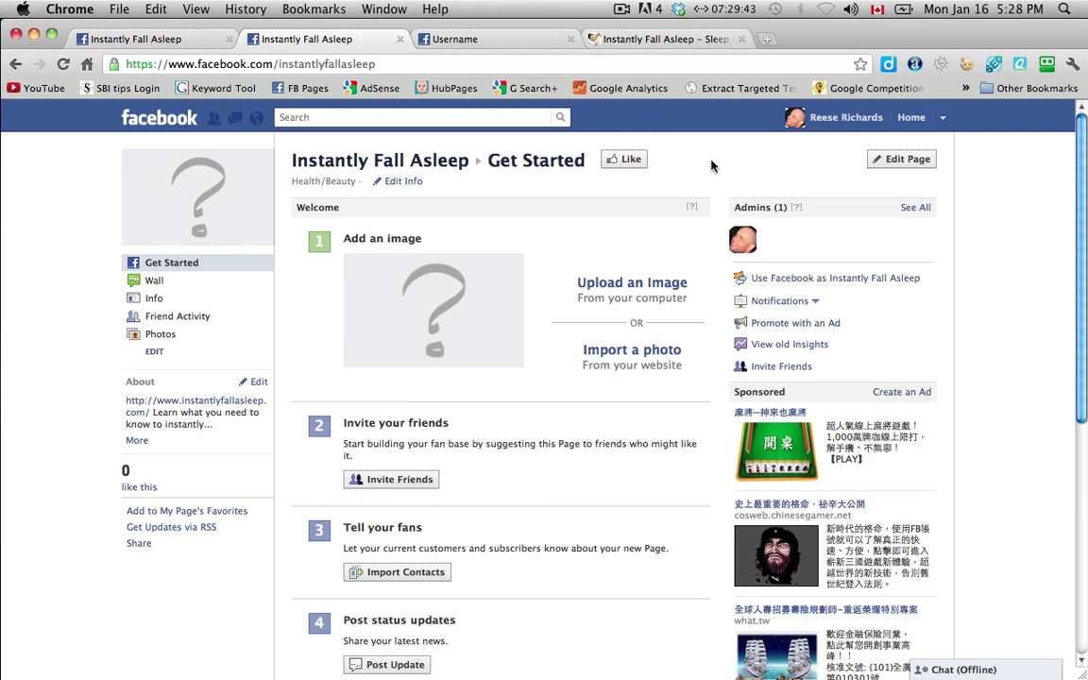
Enter Edit Page, glance at Insights and come back, then show the Mobile settings.
left_click(902, 159)
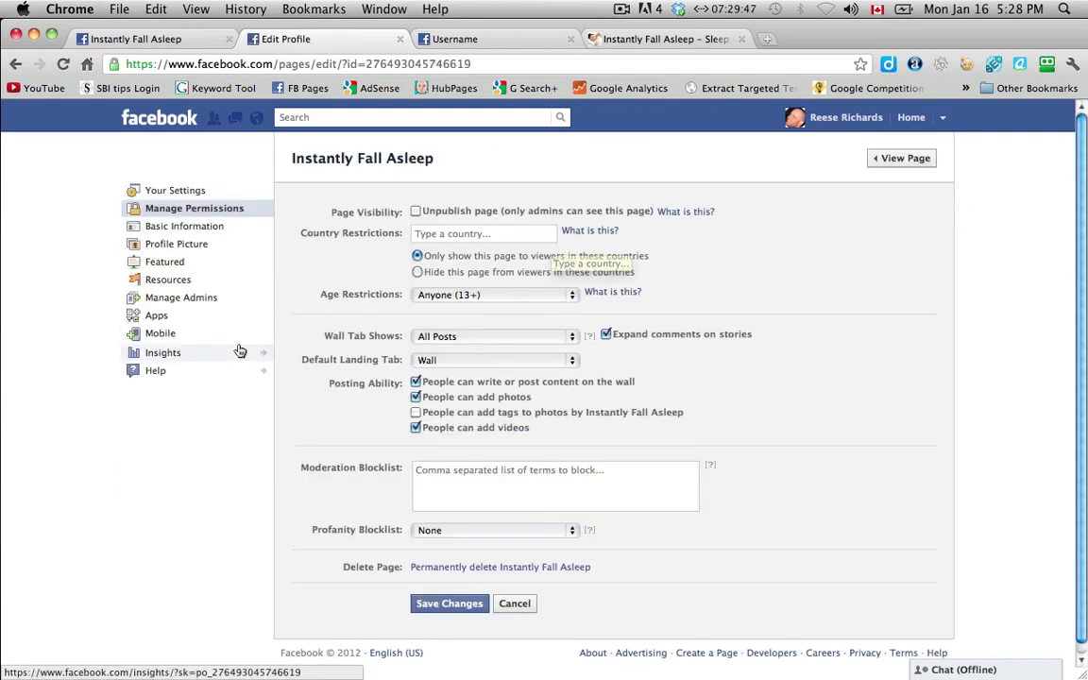
left_click(240, 351)
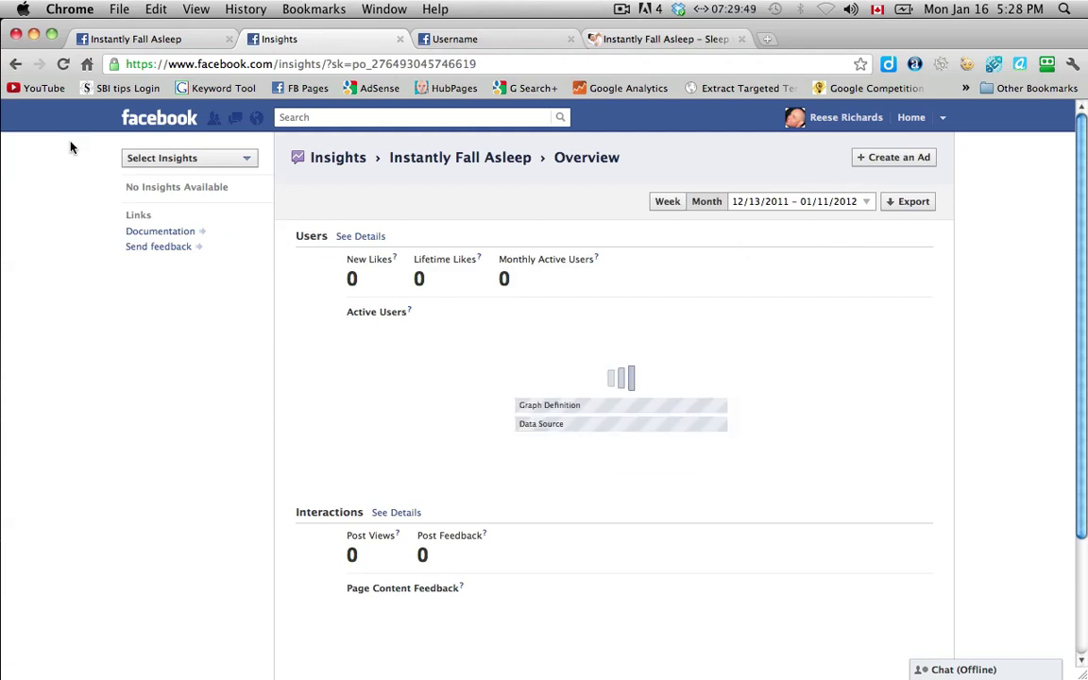
left_click(16, 64)
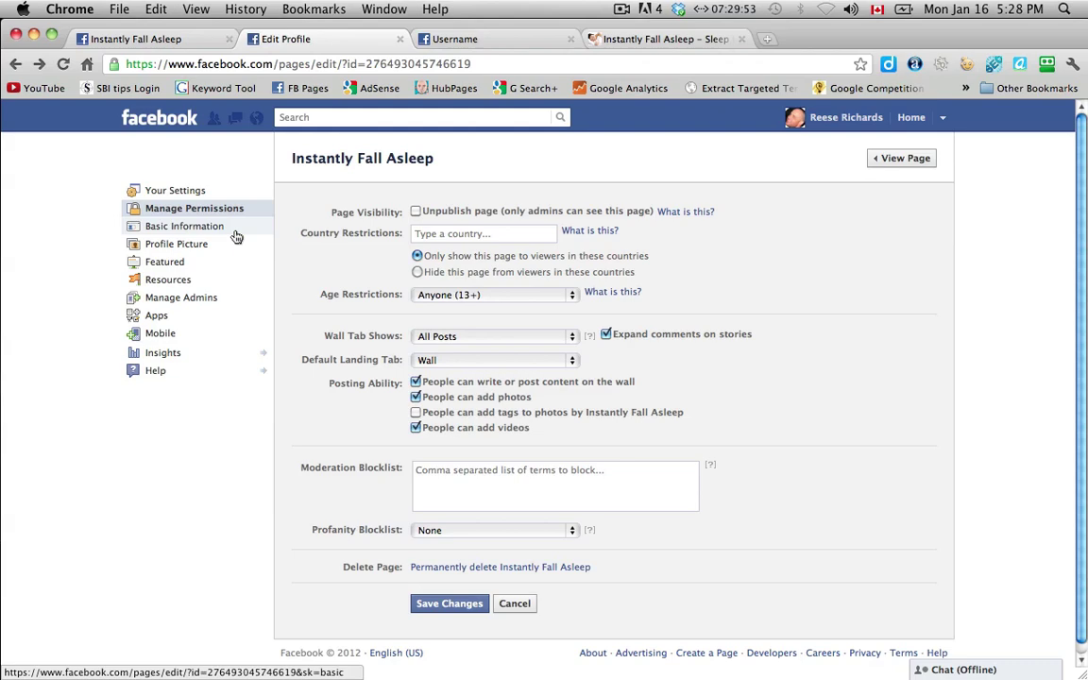
left_click(166, 335)
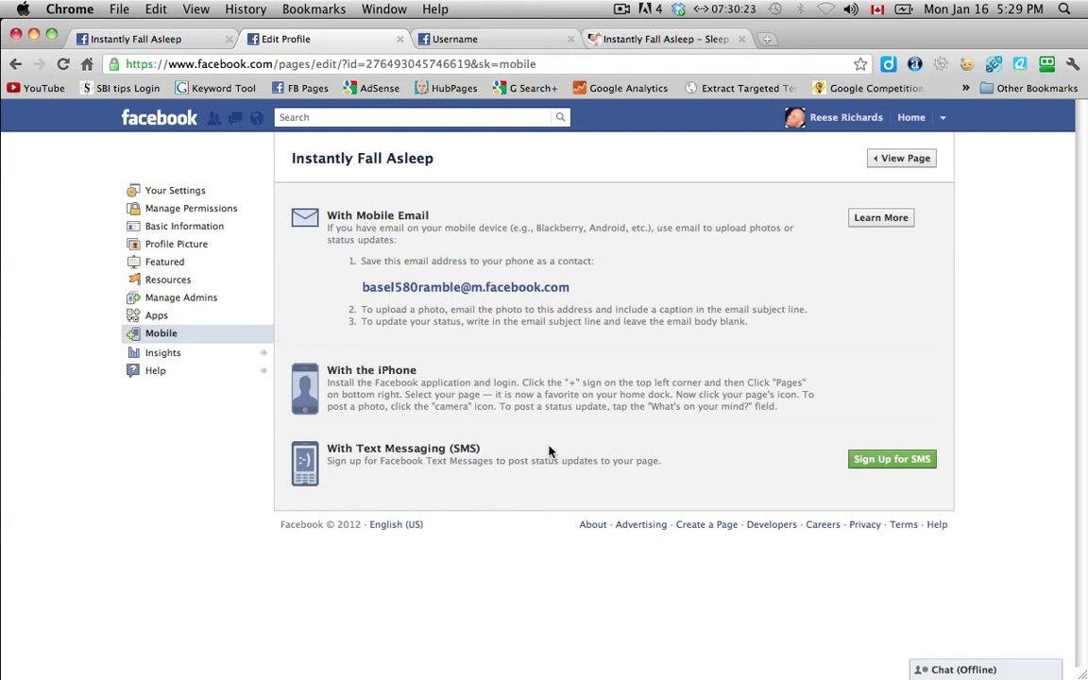
left_click(865, 464)
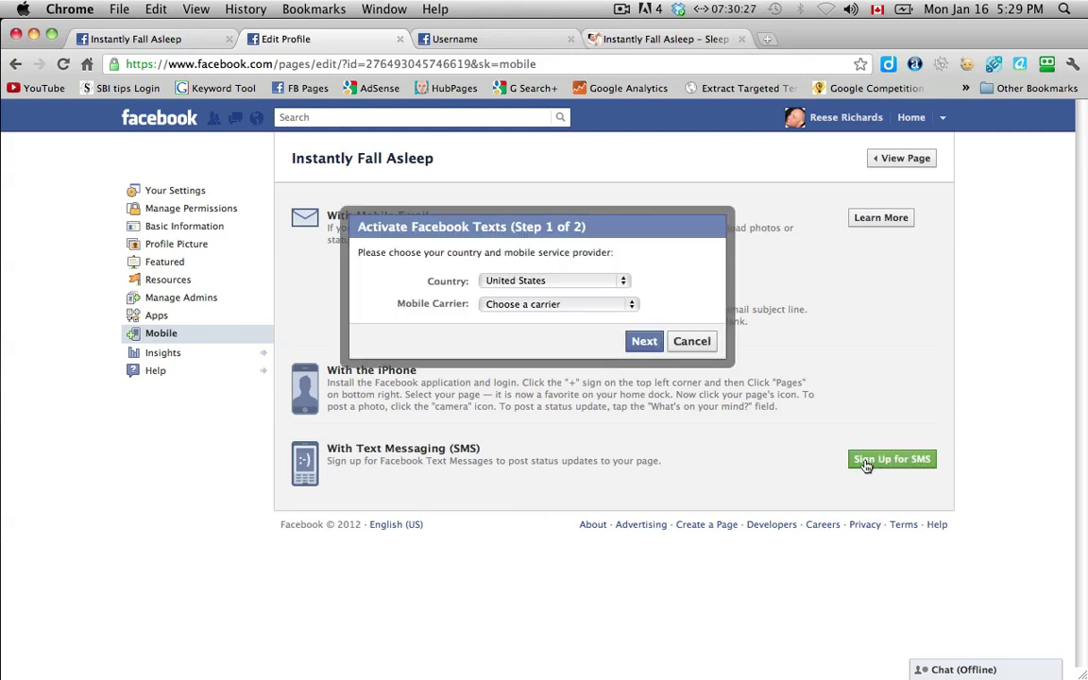
left_click(599, 283)
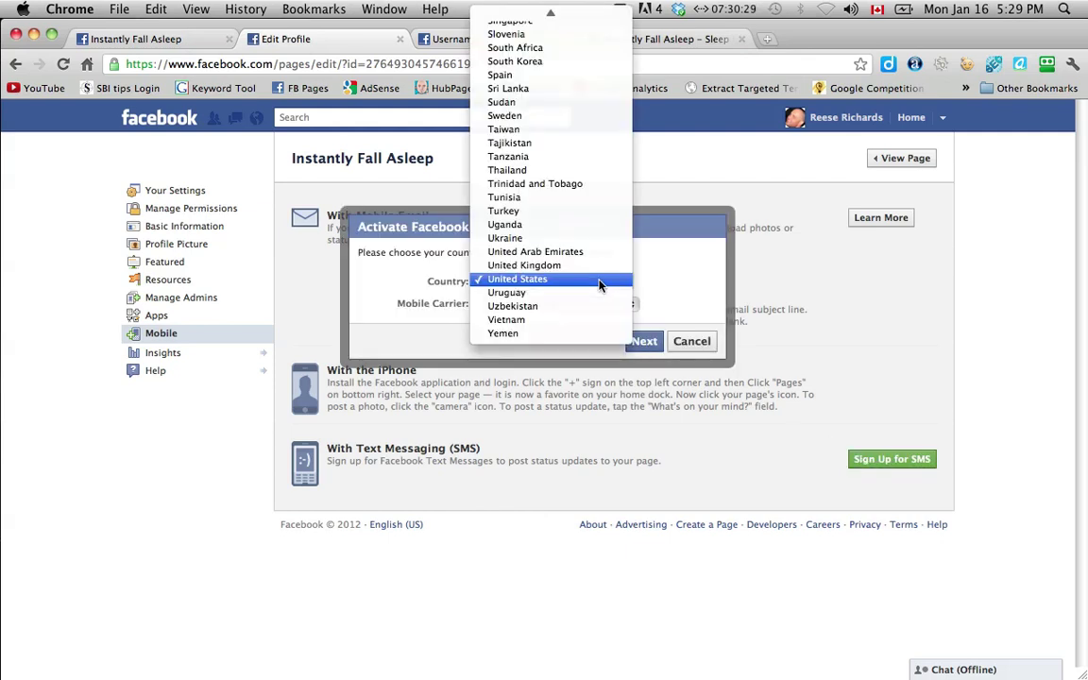
left_click(563, 133)
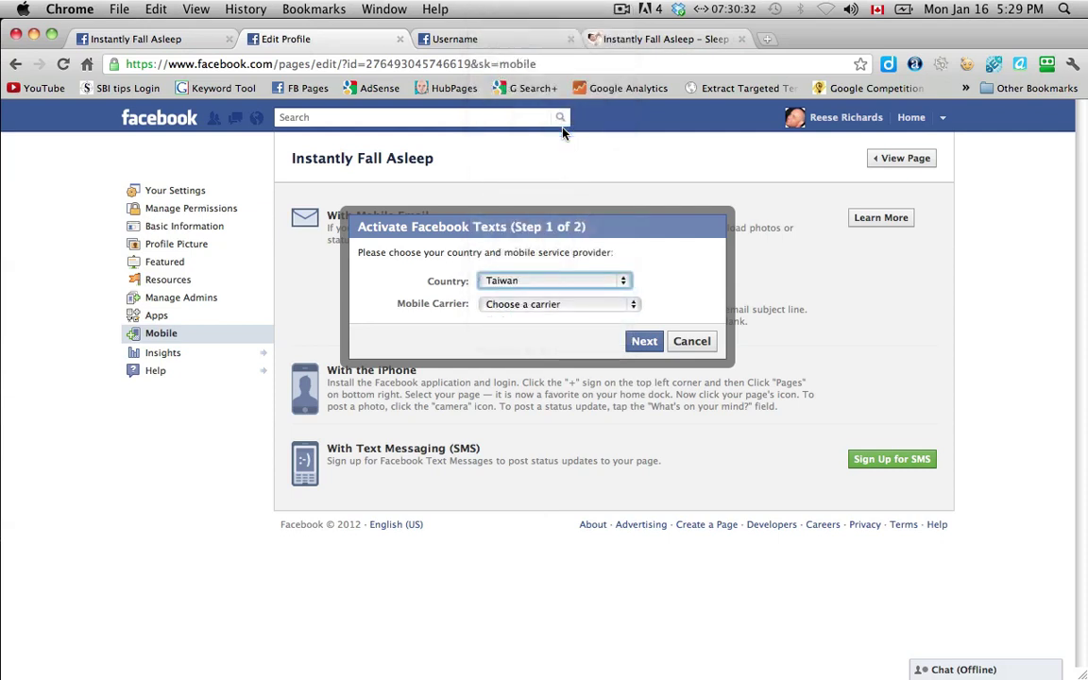
left_click(614, 305)
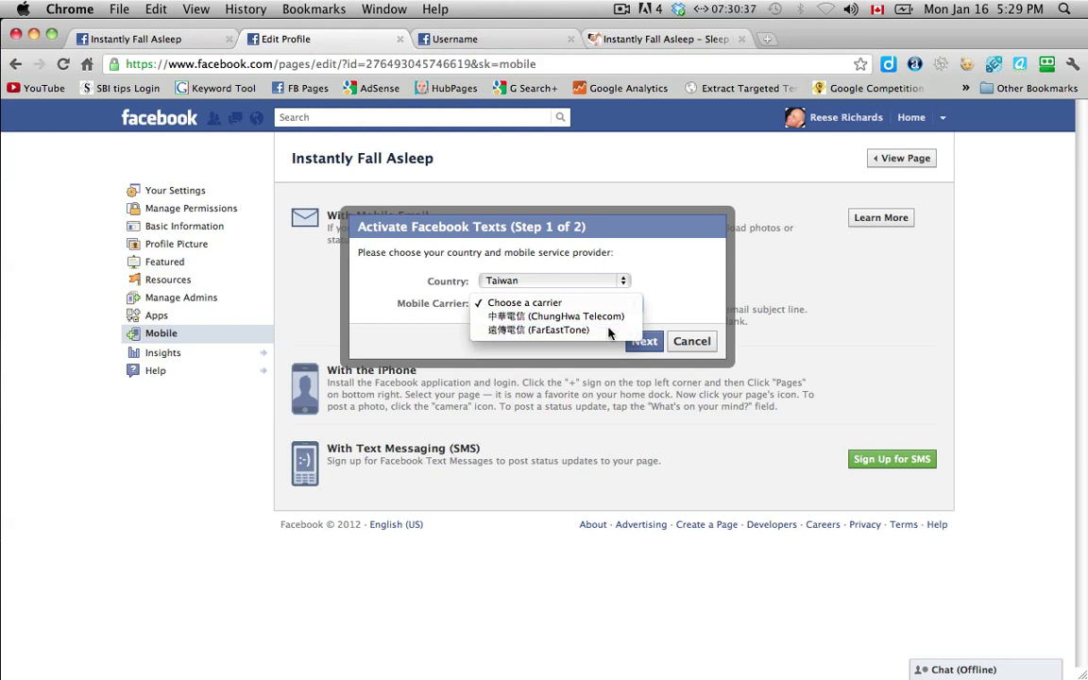
left_click(604, 331)
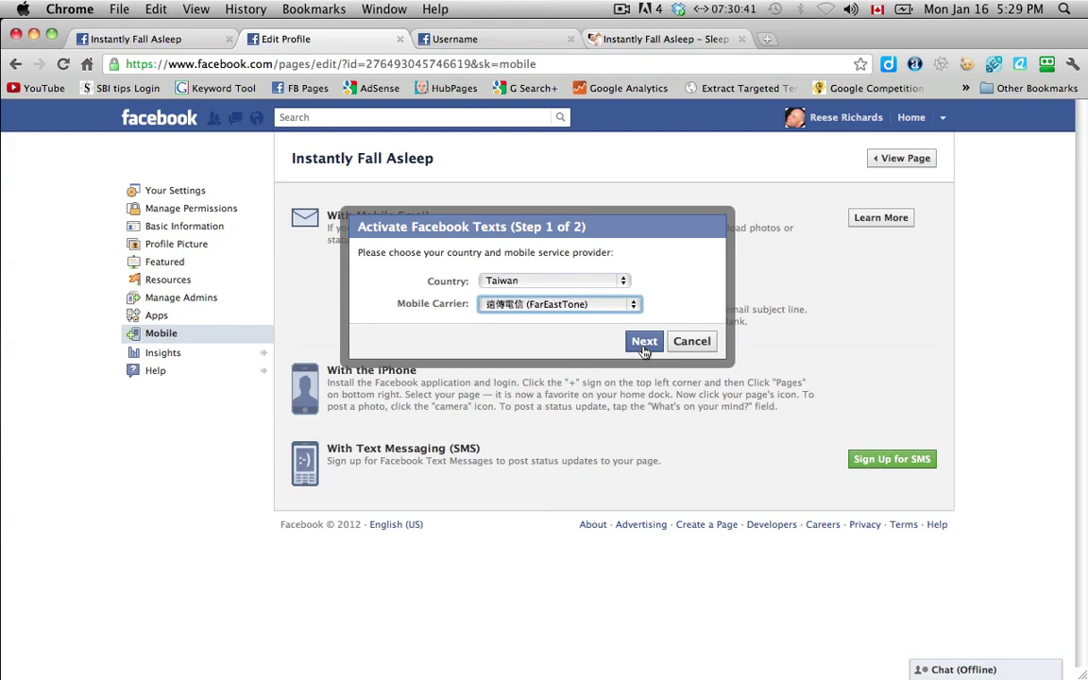
left_click(642, 342)
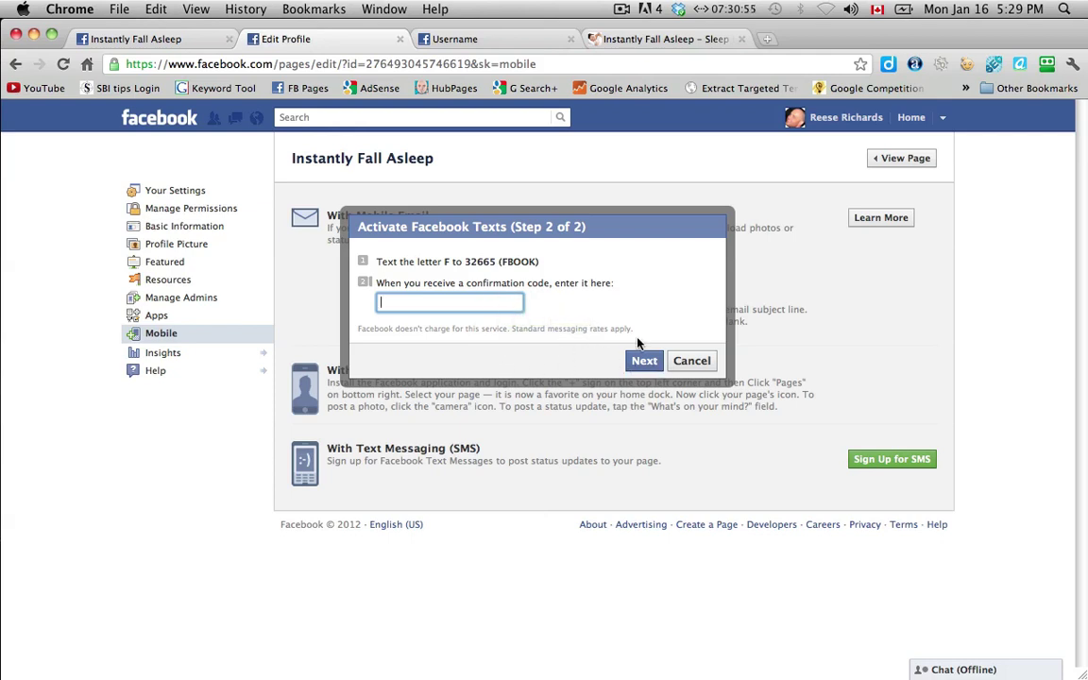
left_click(691, 365)
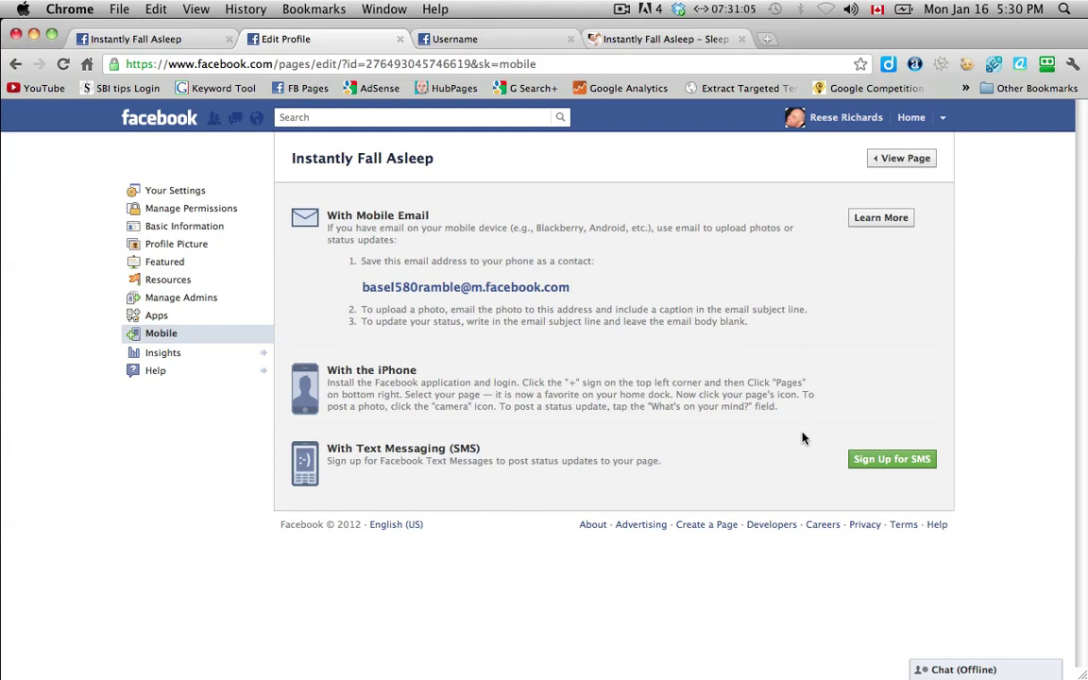
Open the Insights overview for Instantly Fall Asleep and check the Select Insights source list.
left_click(182, 358)
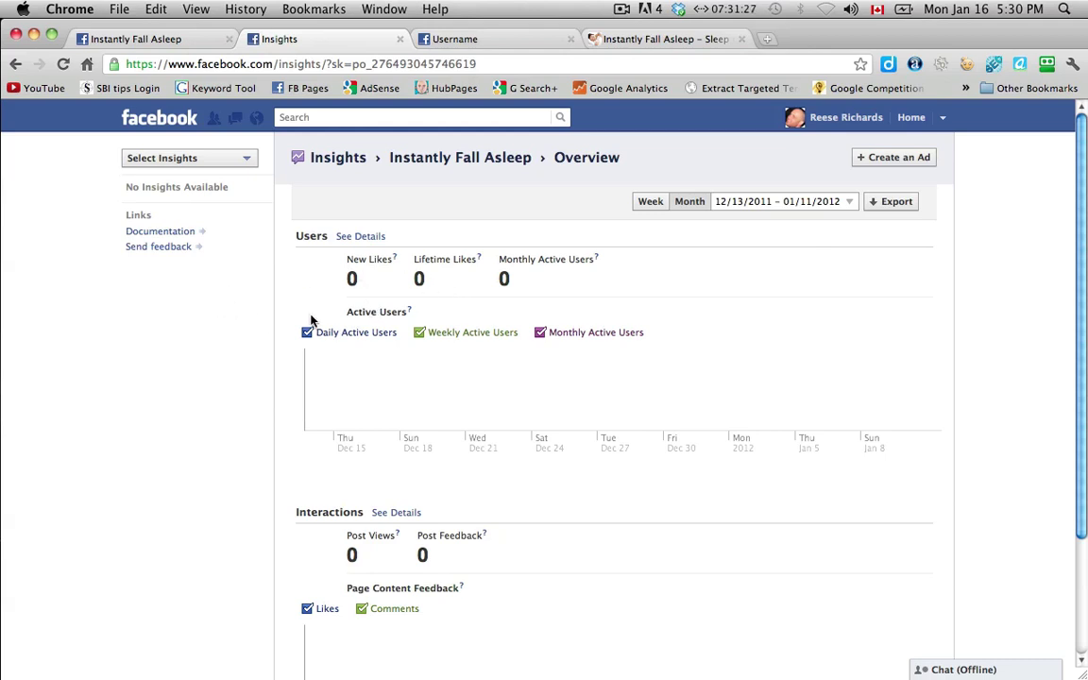
scroll(449, 319, "down", 1)
scroll(449, 319, "up", 1)
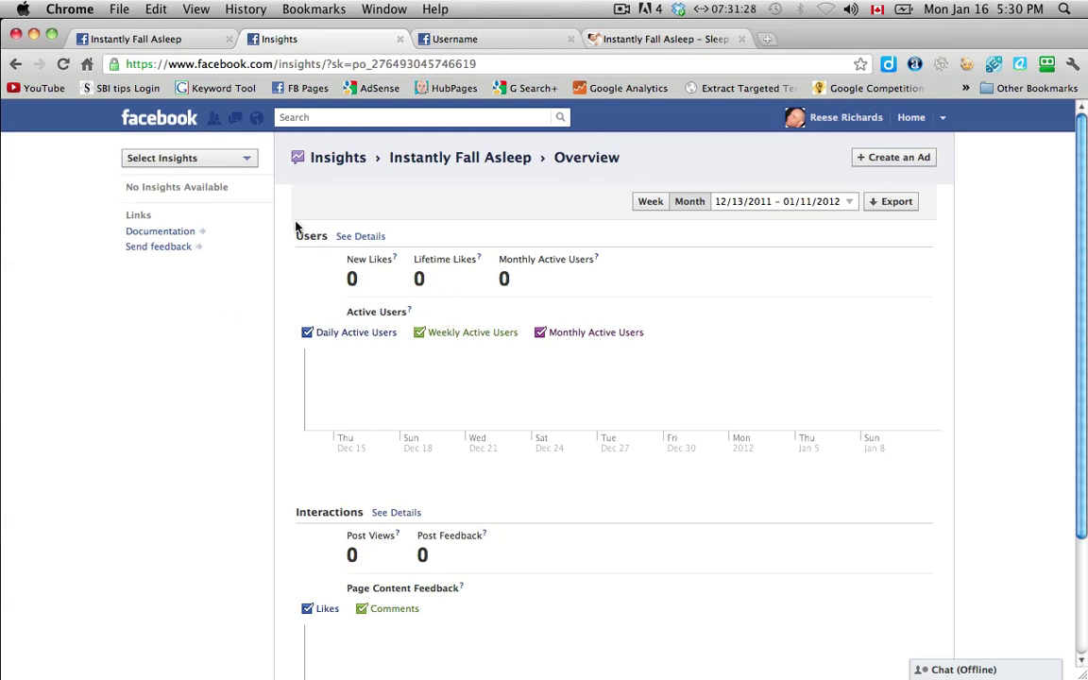
left_click(247, 160)
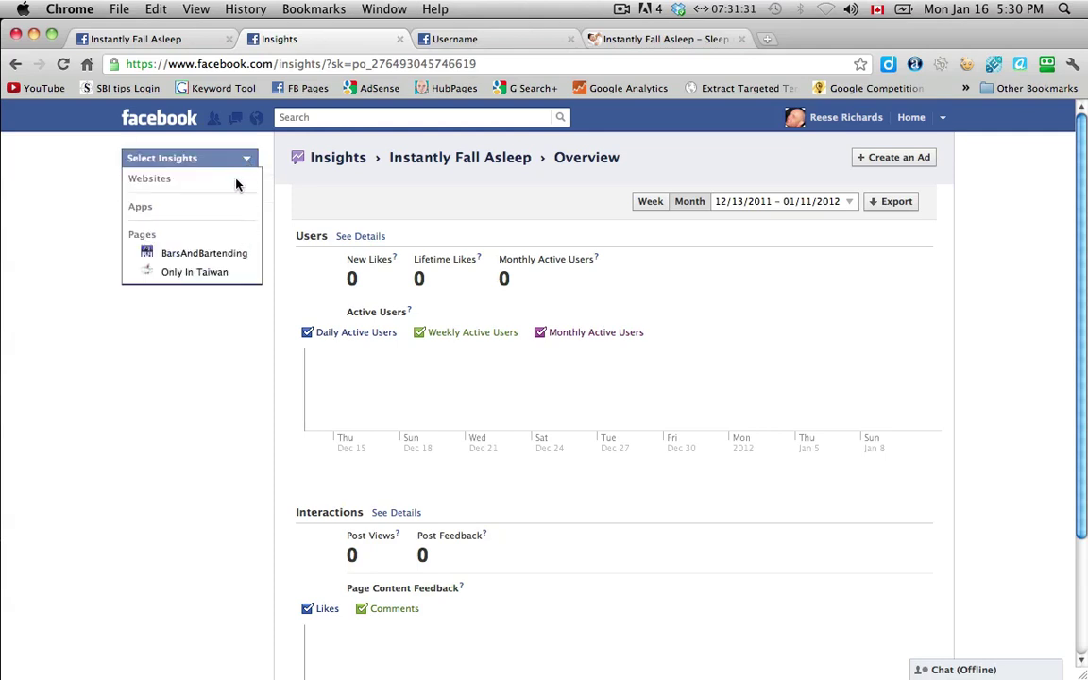
left_click(275, 181)
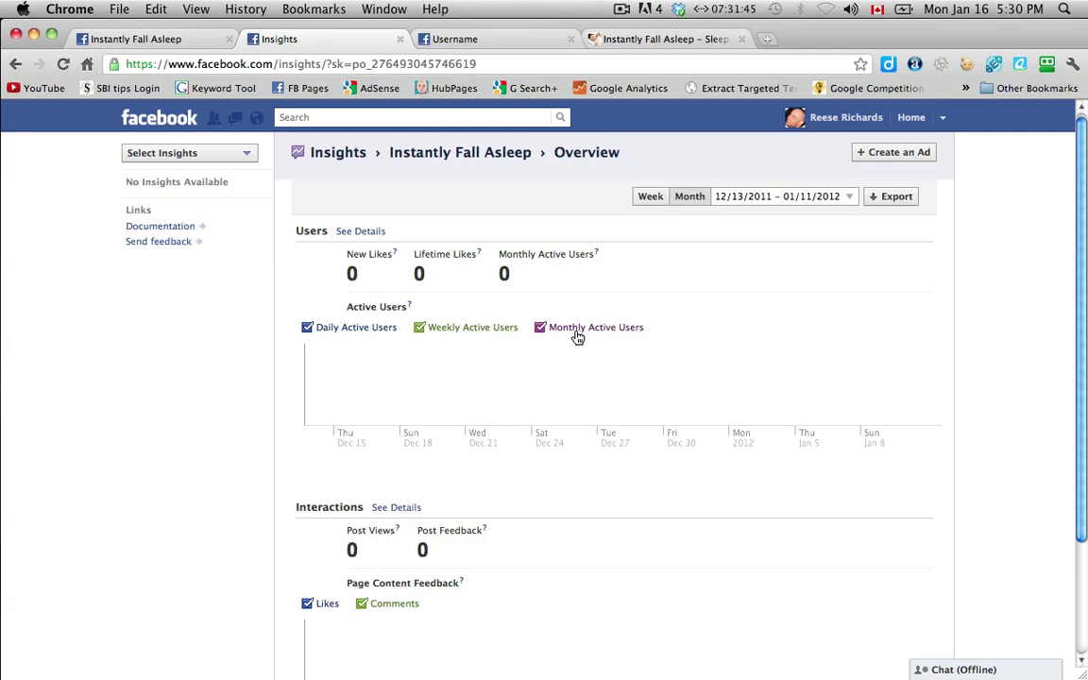
Review the Overview figures: zero likes, active users, post views and feedback.
scroll(577, 342, "down", 3)
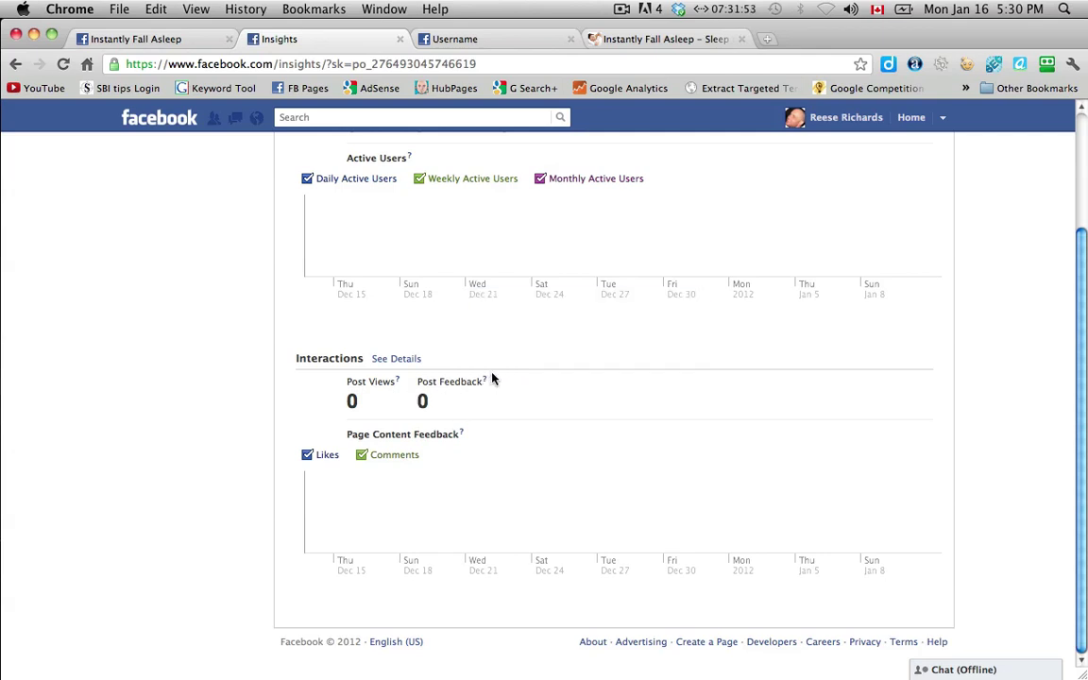
scroll(502, 314, "up", 3)
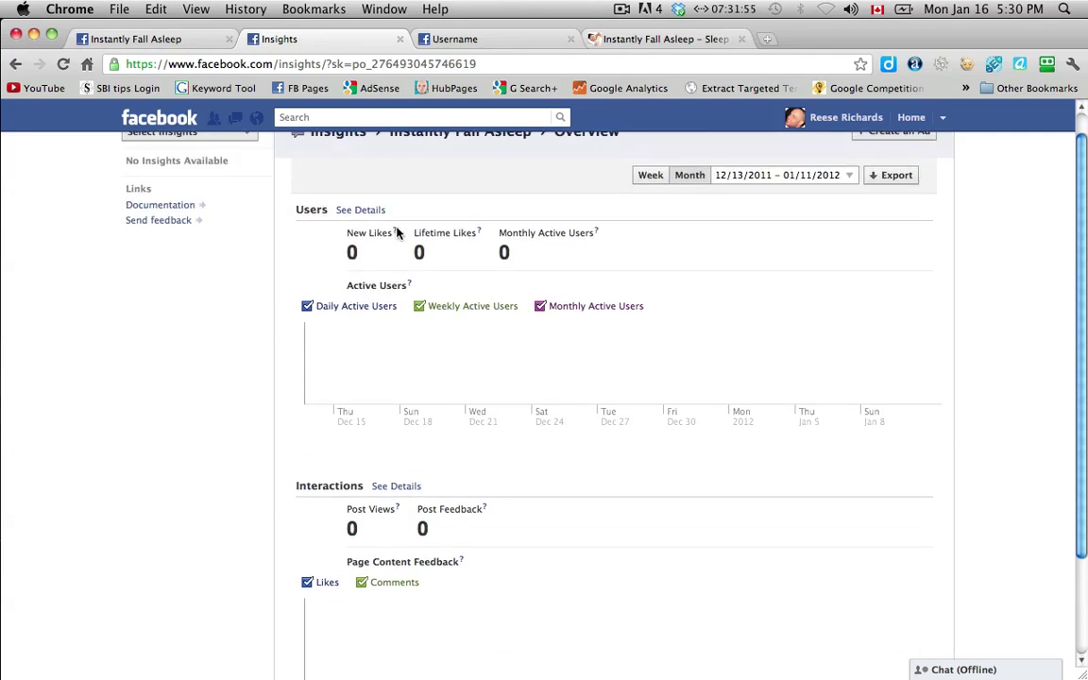
scroll(444, 284, "up", 1)
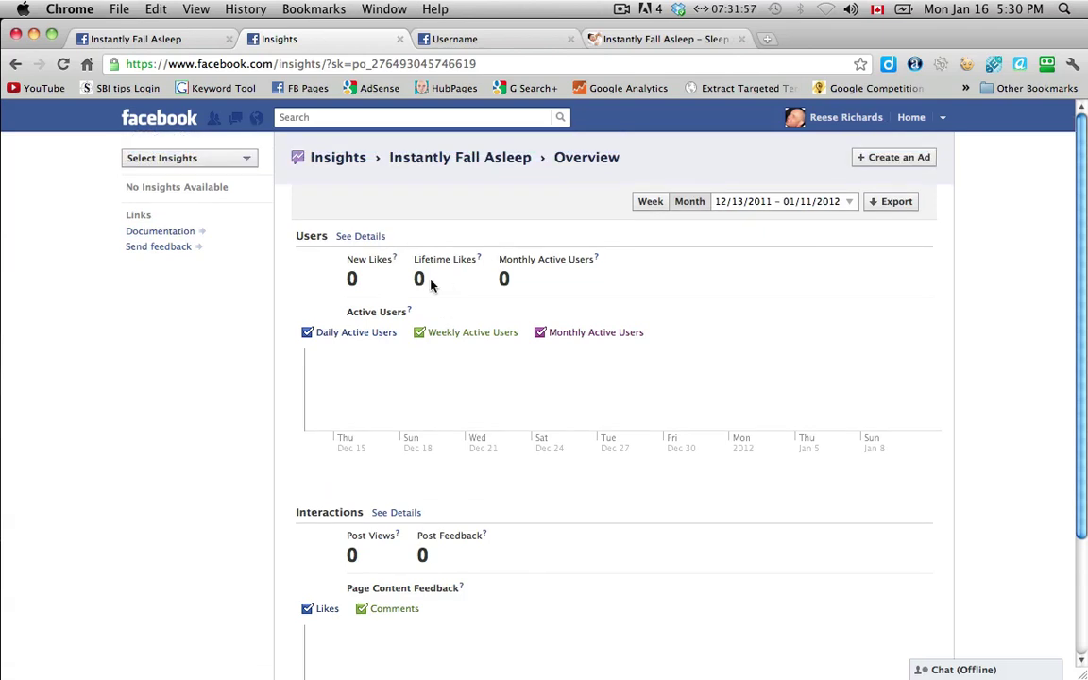
mouse_move(396, 260)
scroll(990, 333, "down", 3)
scroll(989, 332, "up", 1)
scroll(990, 333, "up", 2)
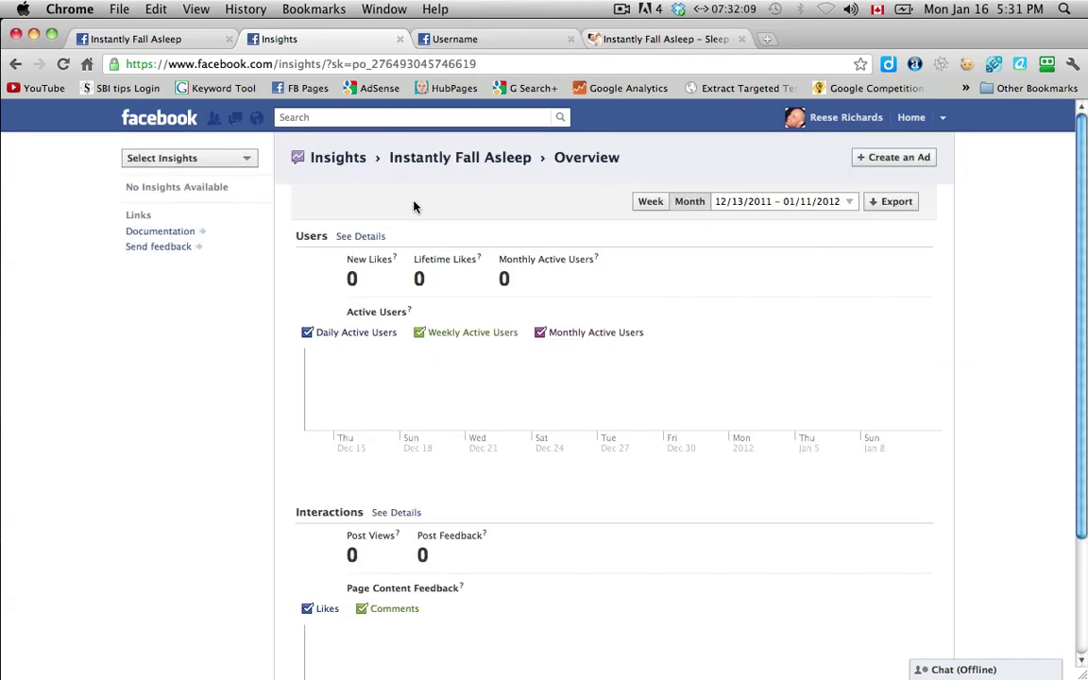